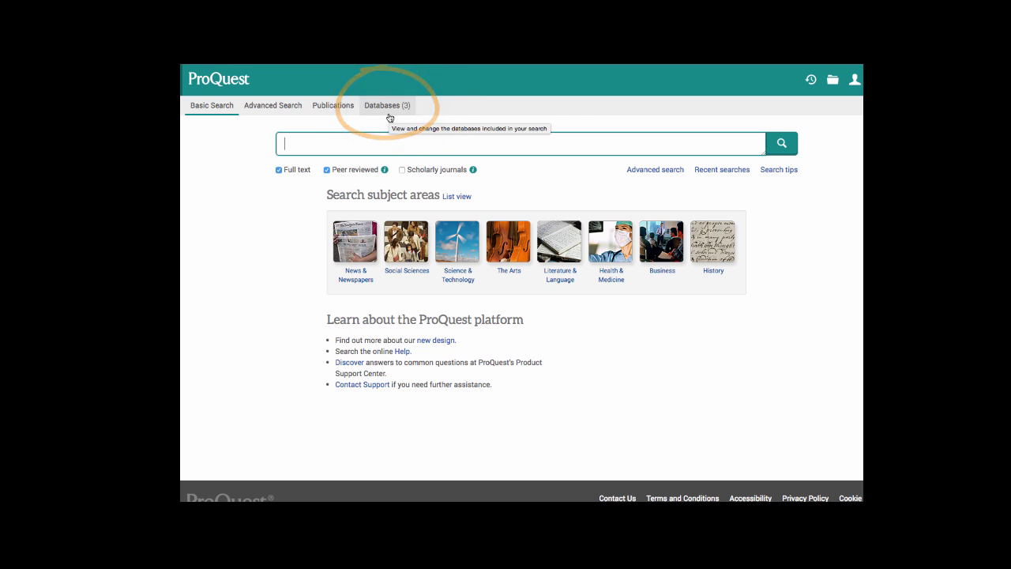
Review the searched databases, then start an Advanced Search with 'life cycle' as the first term.
left_click(387, 109)
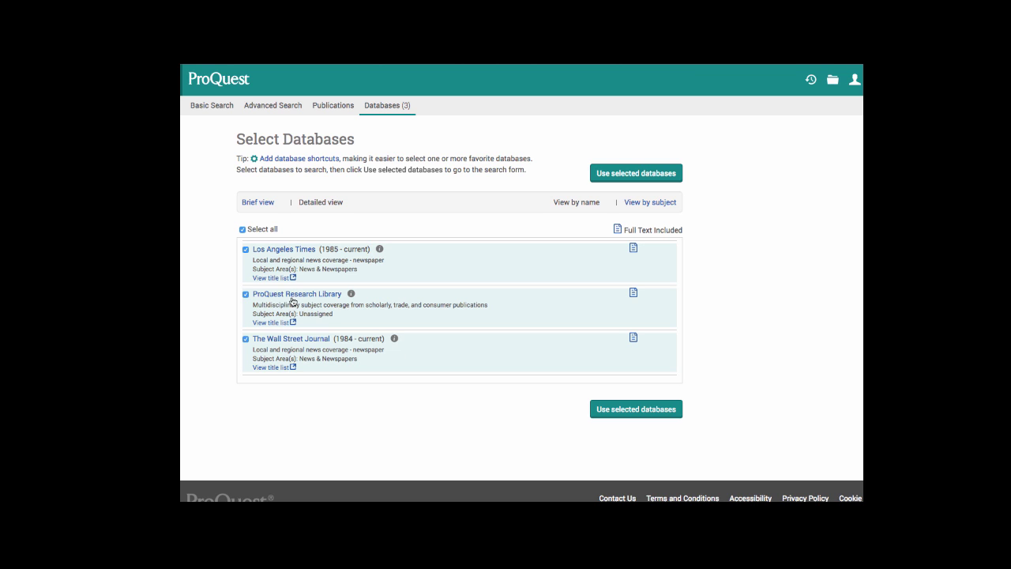
left_click(232, 113)
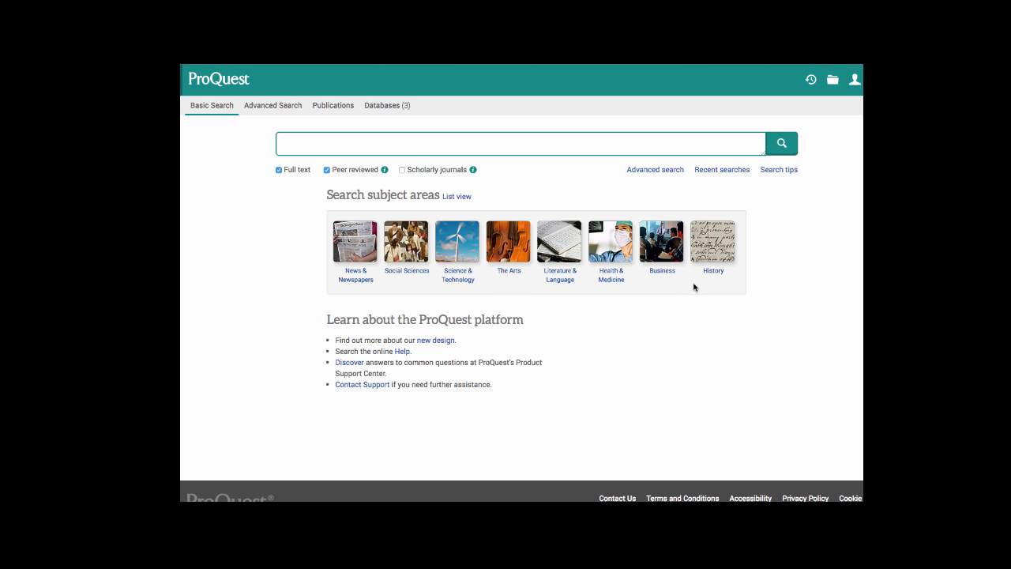
left_click(659, 177)
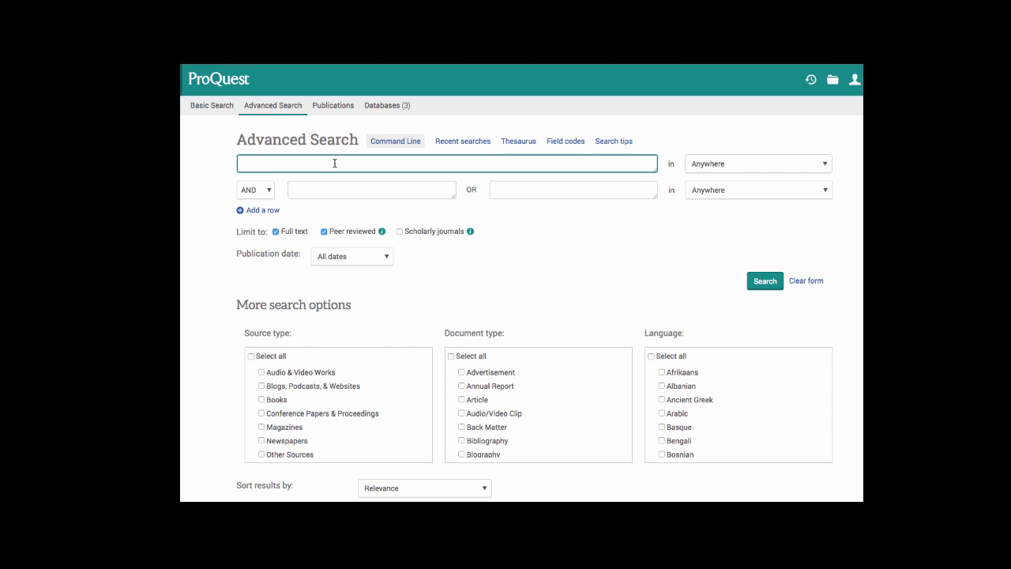
type("life c")
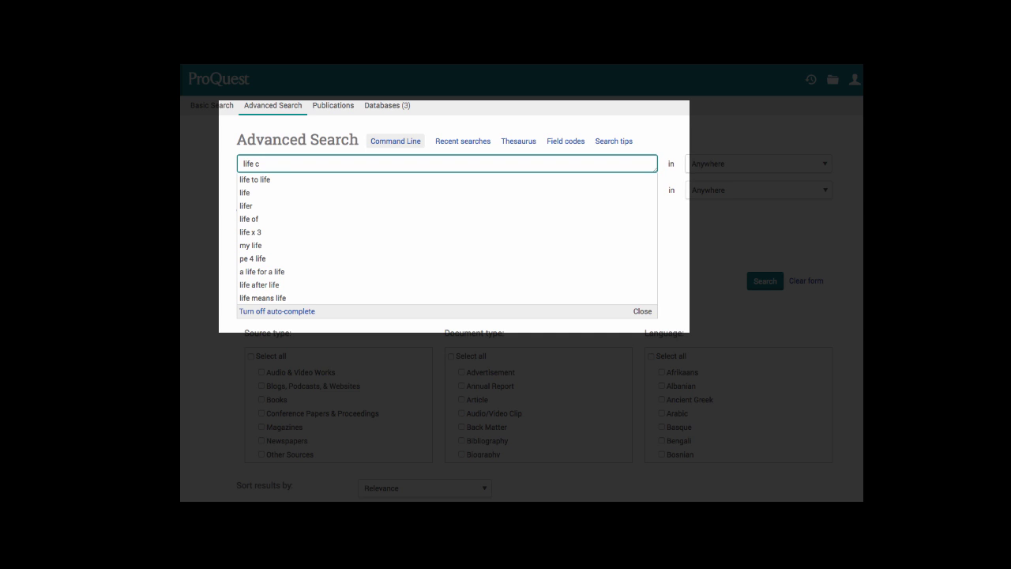
type("y")
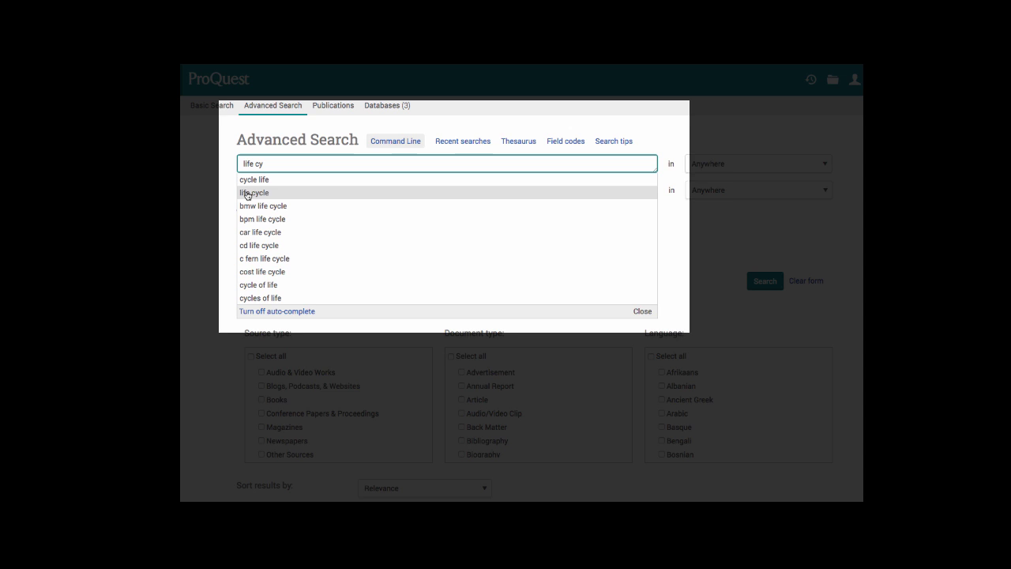
left_click(247, 193)
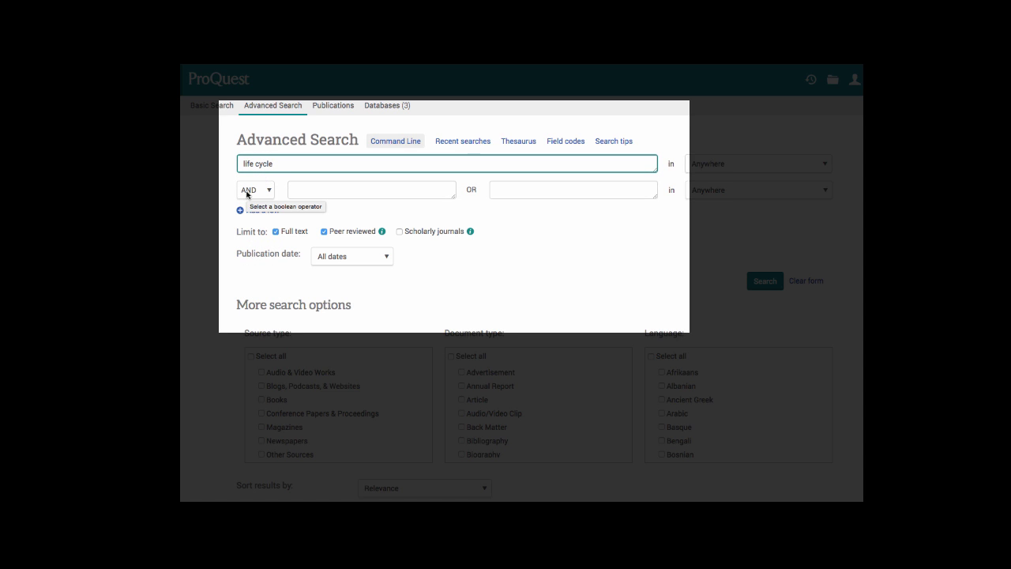
left_click(295, 164)
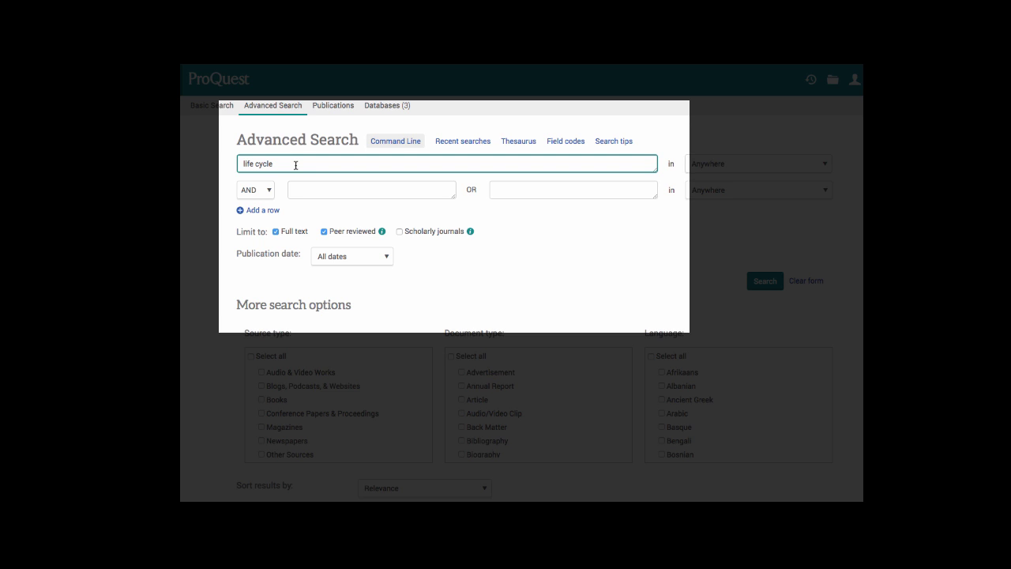
Enter 'butterflies' as the second search term with 'lepidoptera' as its OR alternative.
left_click(306, 190)
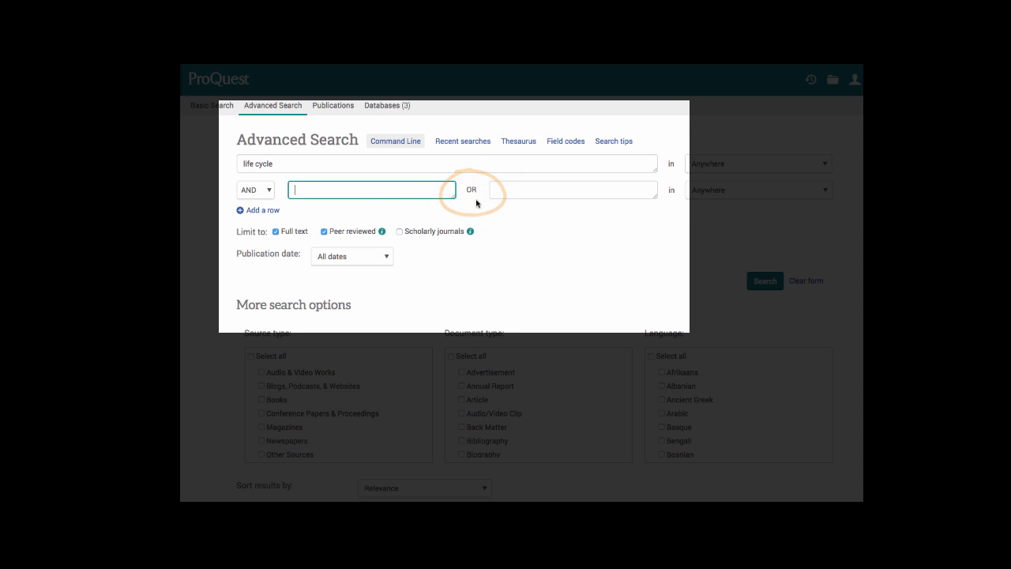
type("butterflies")
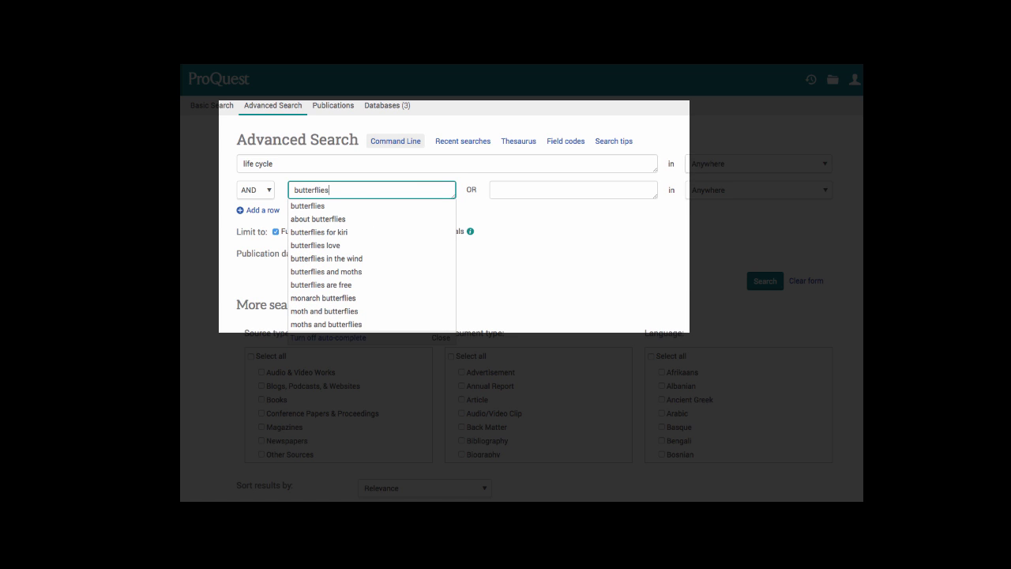
left_click(524, 195)
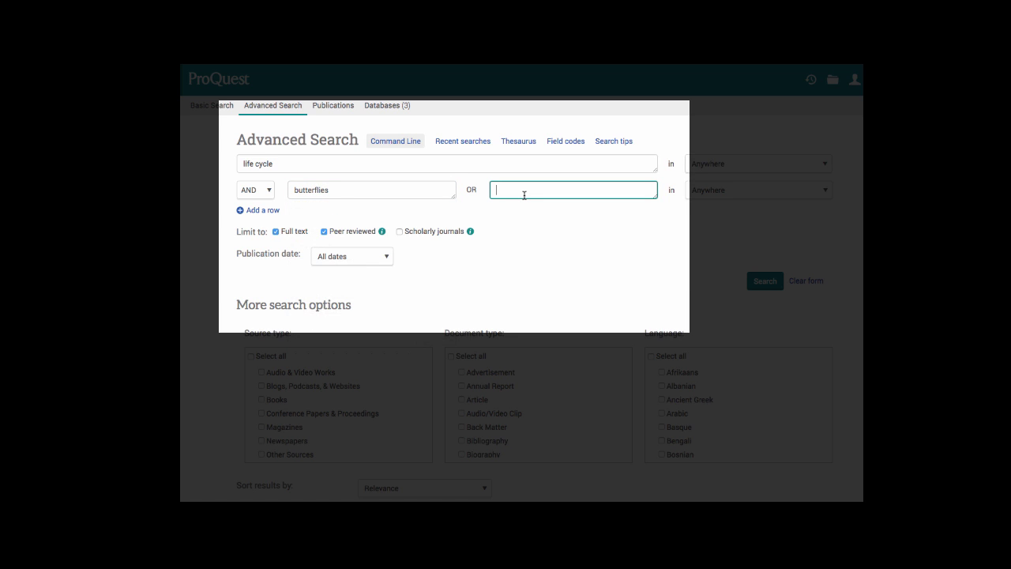
type("lep")
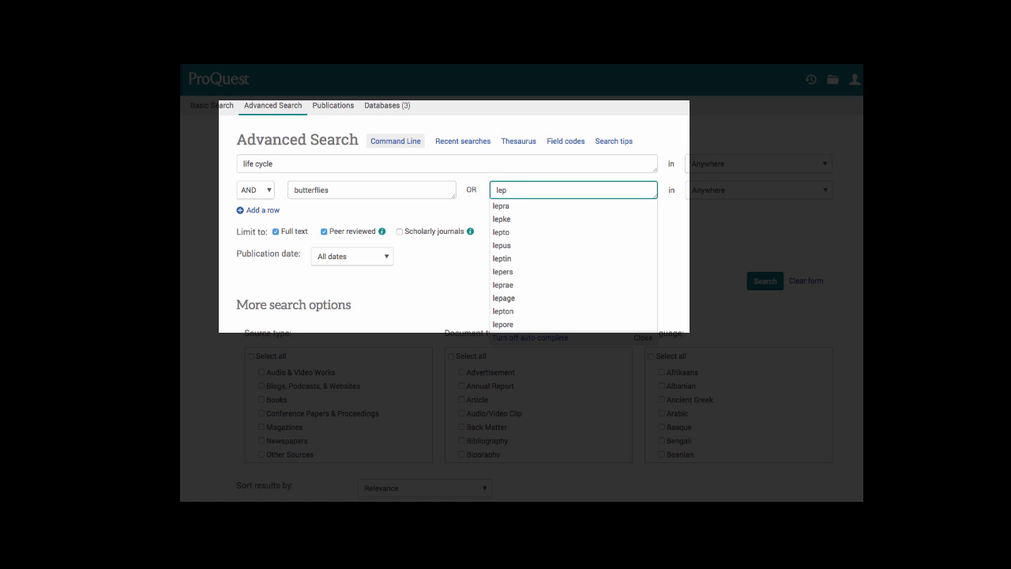
type("idoptera")
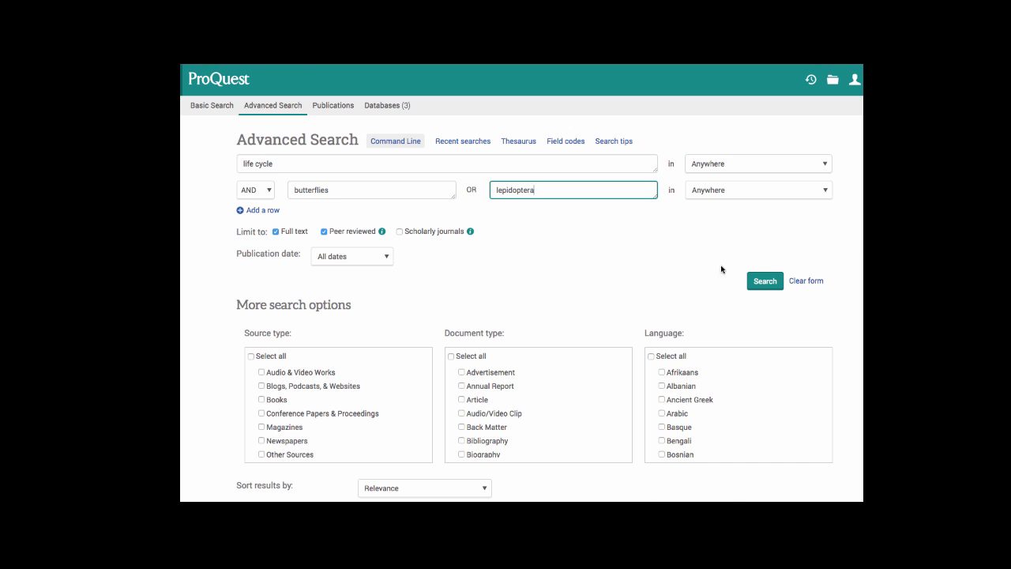
Run the search and narrow the publication date range to start in the 2000s.
left_click(765, 281)
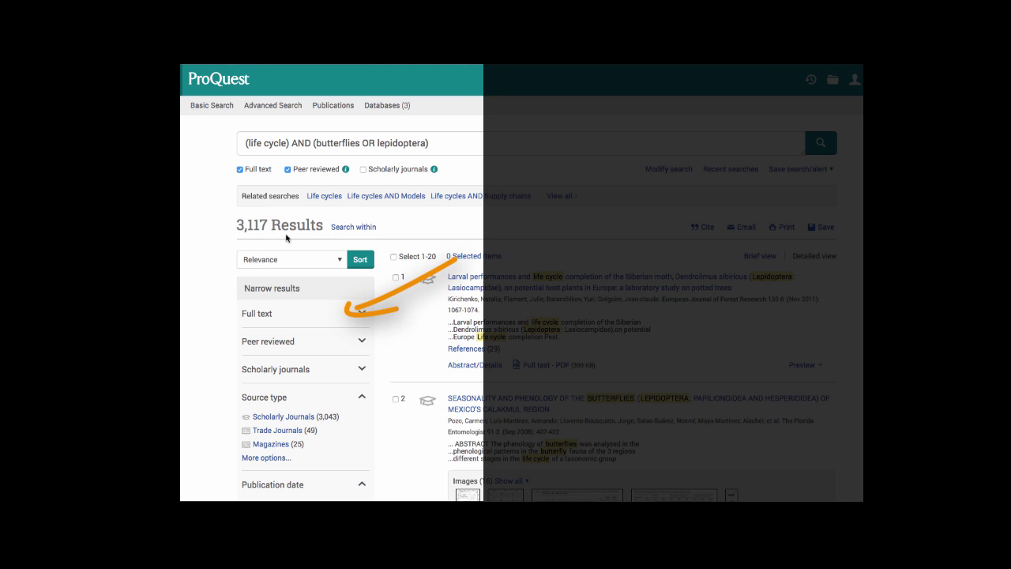
scroll(287, 237, "down", 2)
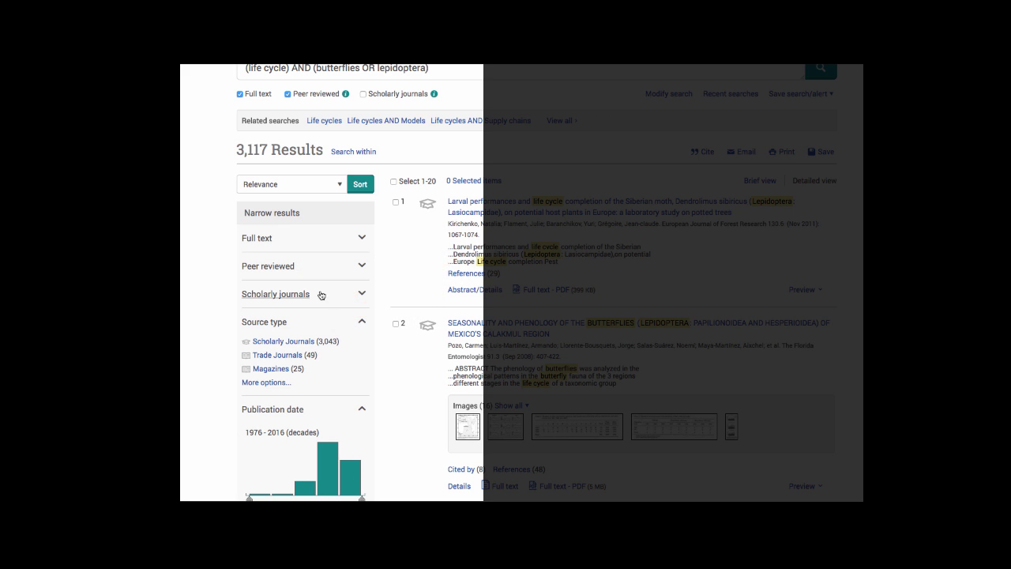
scroll(340, 399, "down", 3)
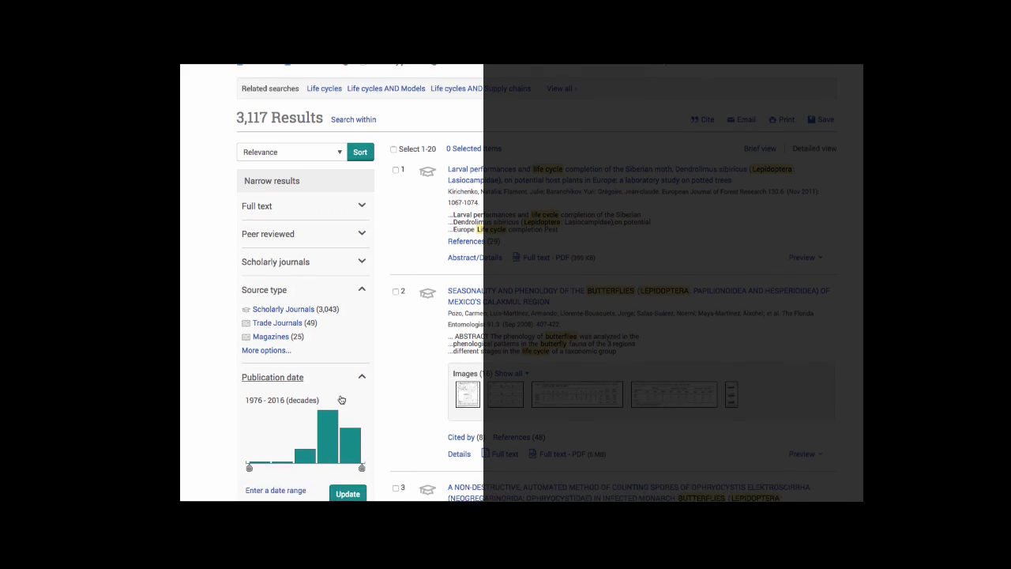
mouse_move(249, 401)
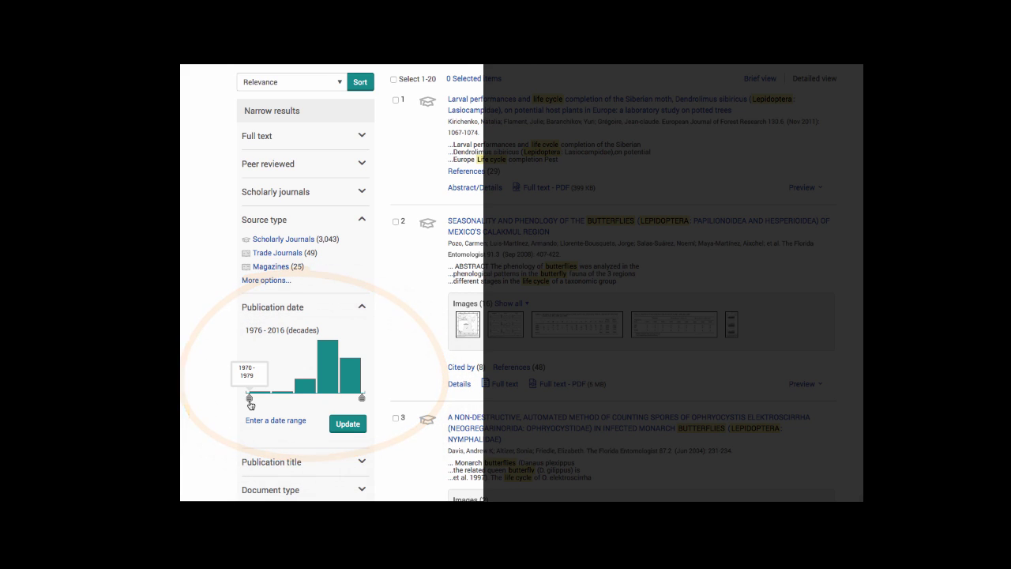
left_click_drag(261, 404, 338, 399)
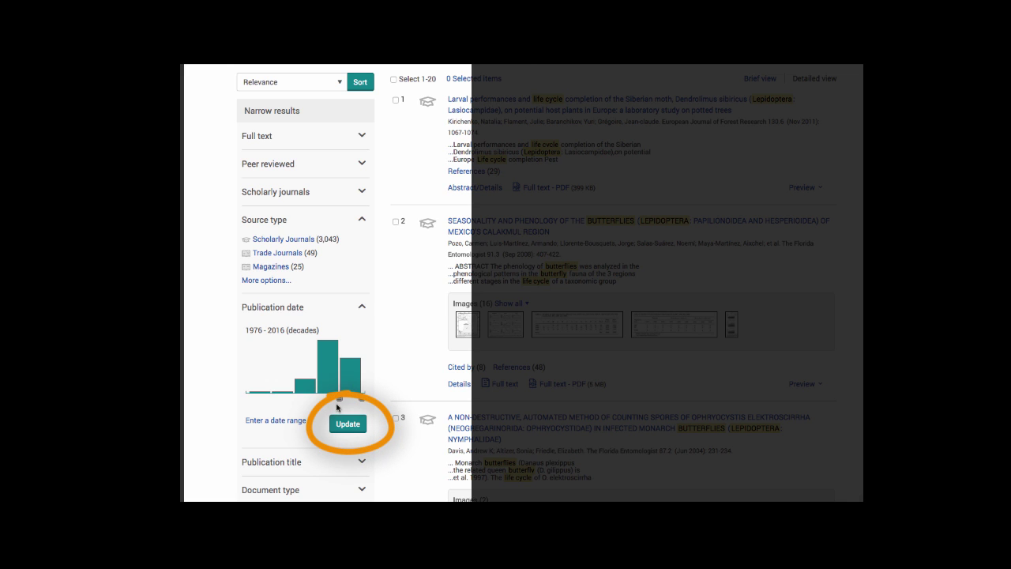
left_click(348, 423)
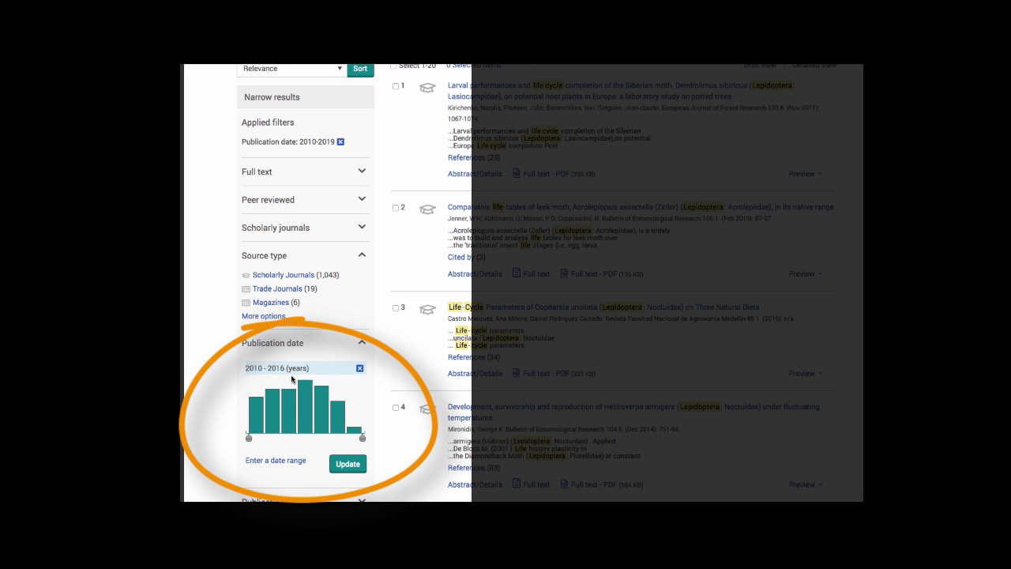
Move the publication date start to 2012, limiting results to 2012–2016 (740 results).
mouse_move(249, 437)
left_click_drag(249, 439, 279, 440)
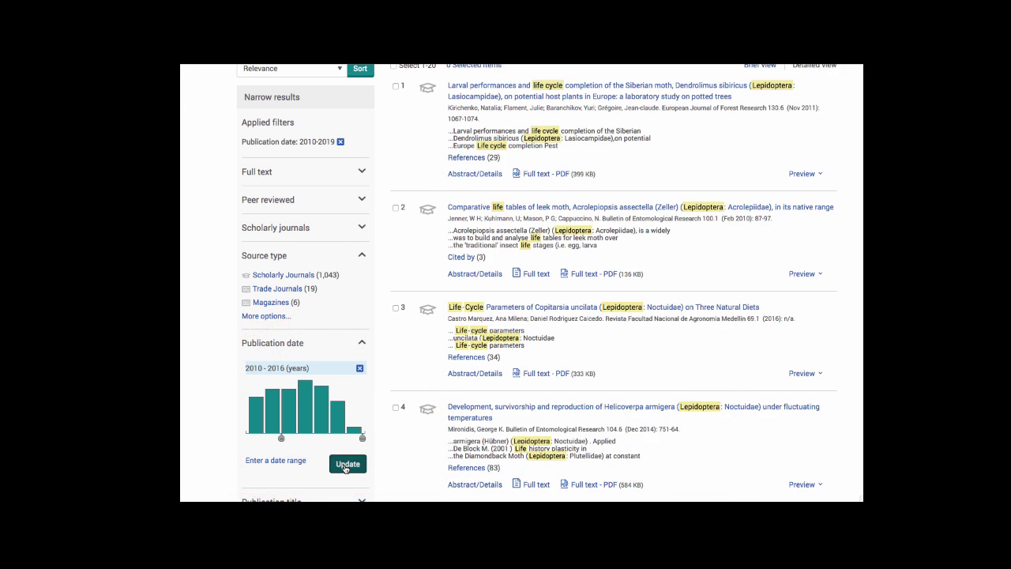
left_click(348, 464)
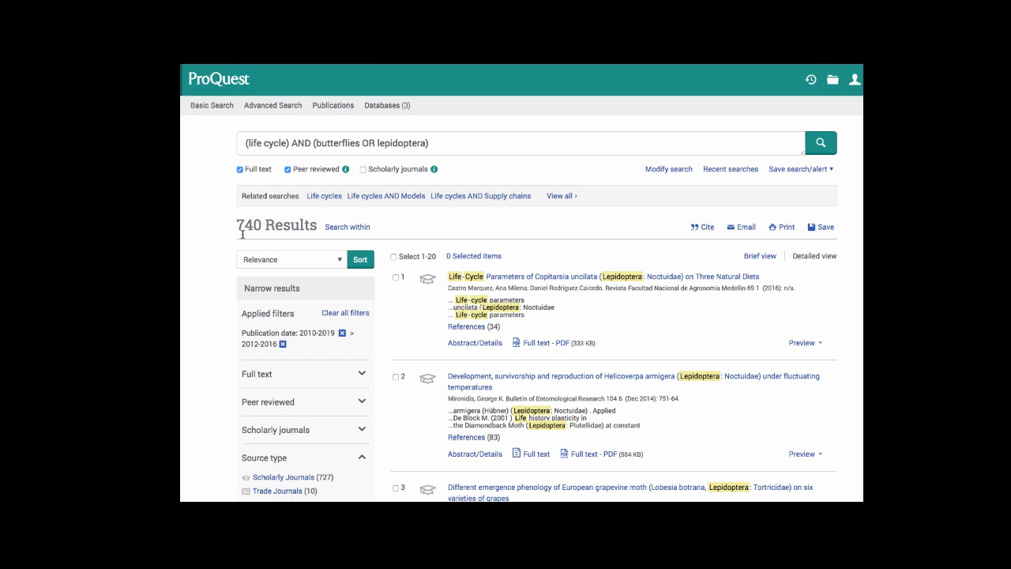
mouse_move(276, 232)
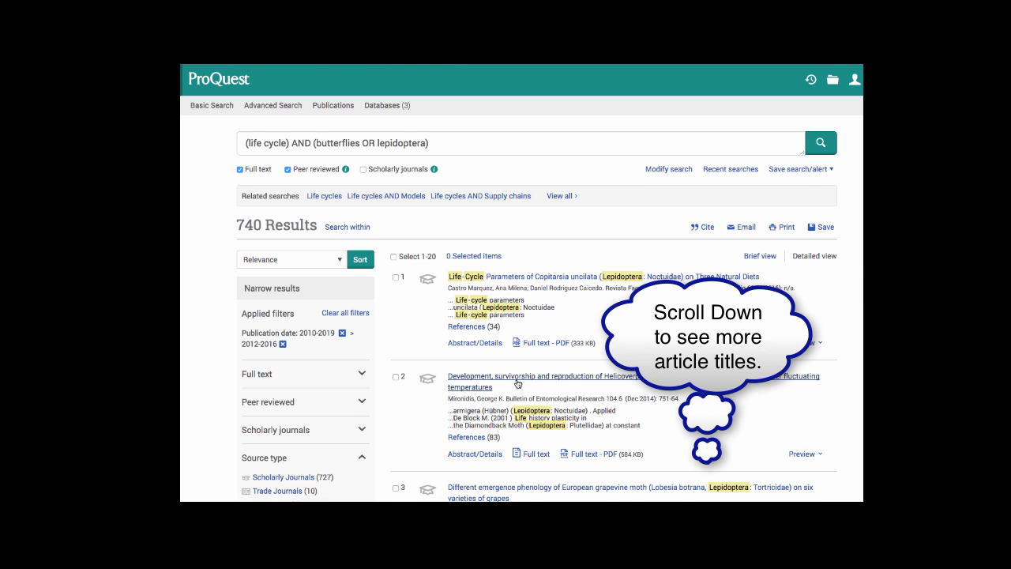
scroll(517, 384, "down", 3)
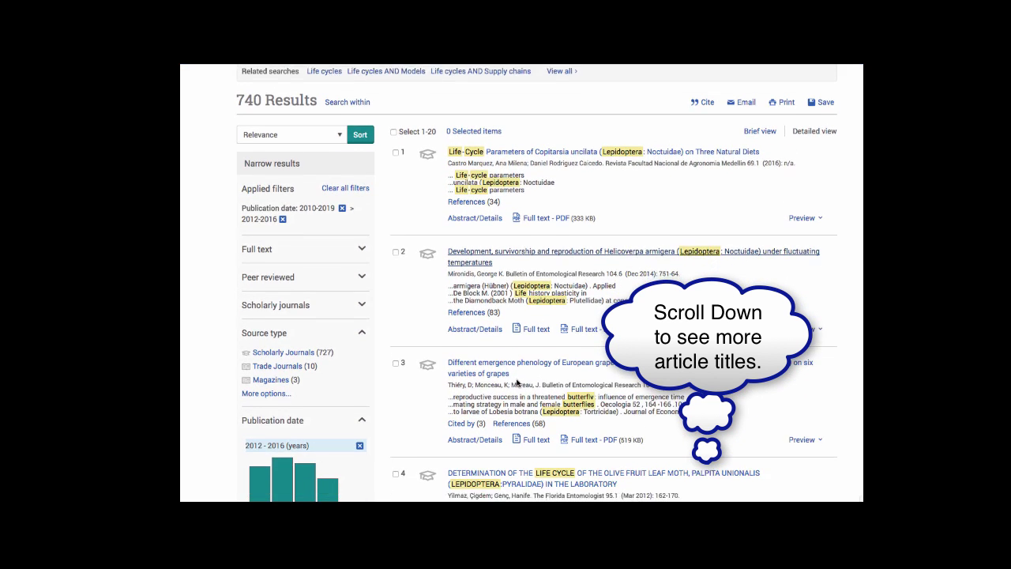
scroll(533, 454, "down", 2)
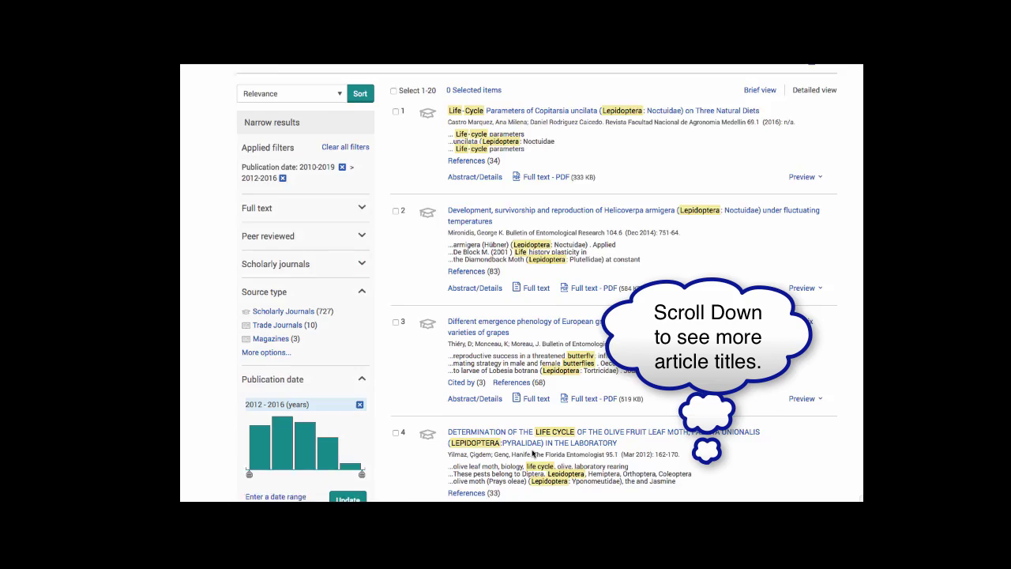
scroll(532, 453, "down", 2)
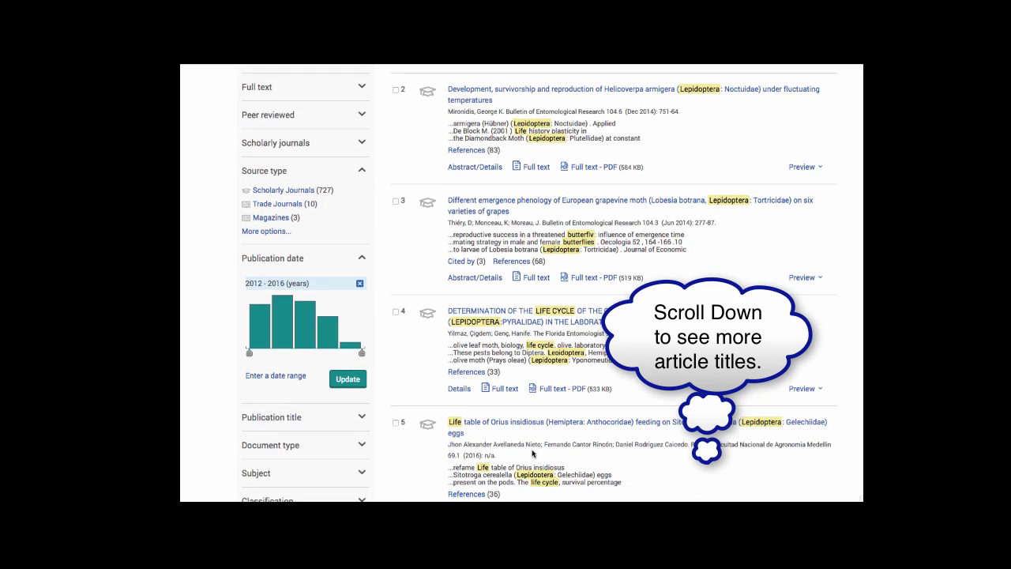
scroll(533, 453, "down", 4)
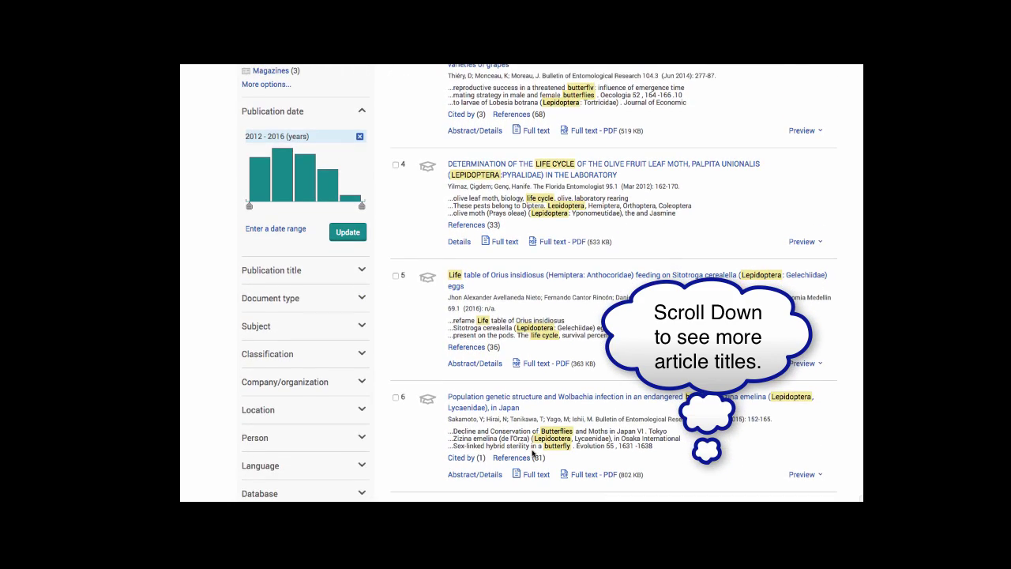
scroll(532, 454, "down", 2)
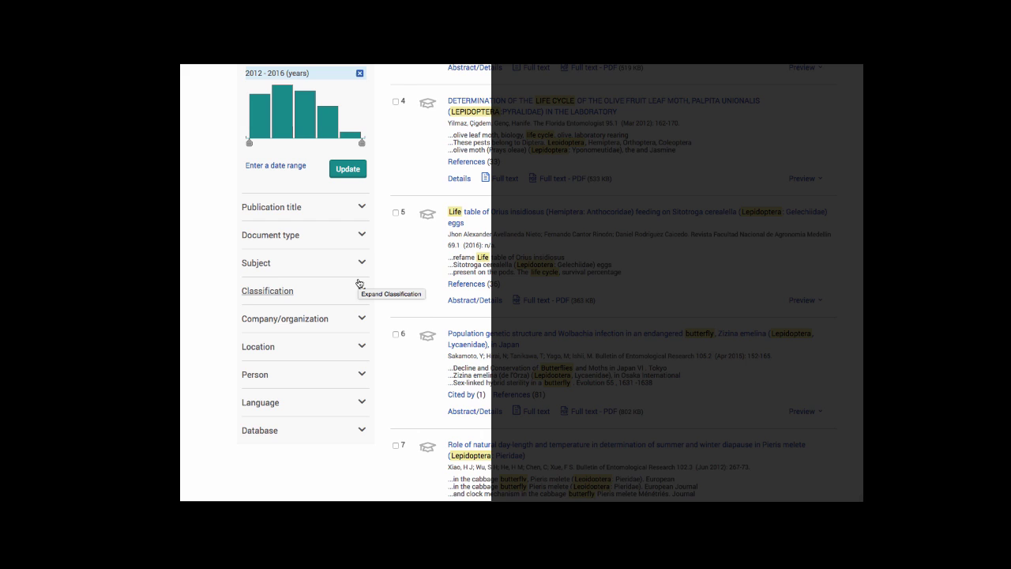
Filter the results by the Article document type, leaving 598 results.
left_click(362, 235)
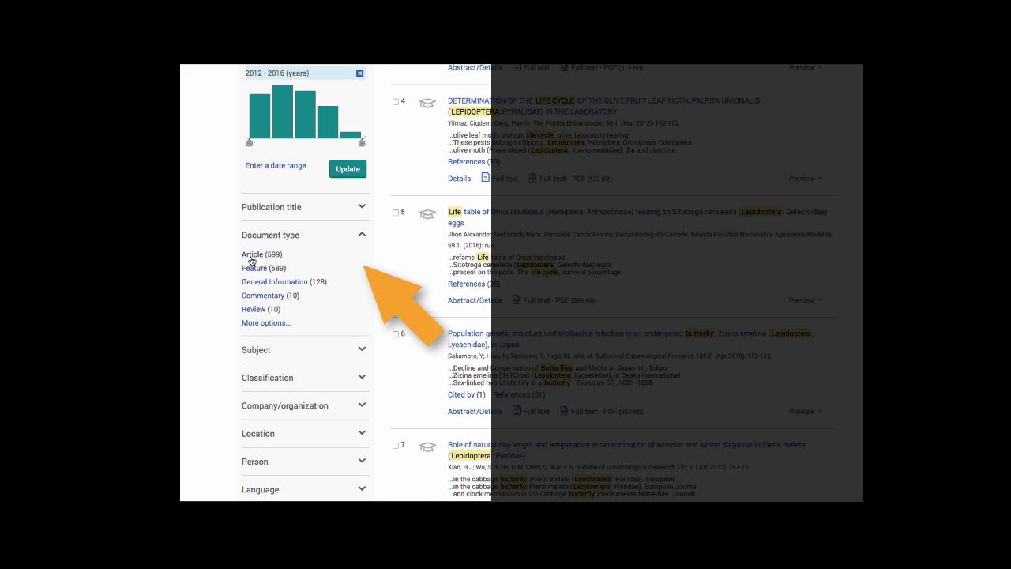
left_click(251, 254)
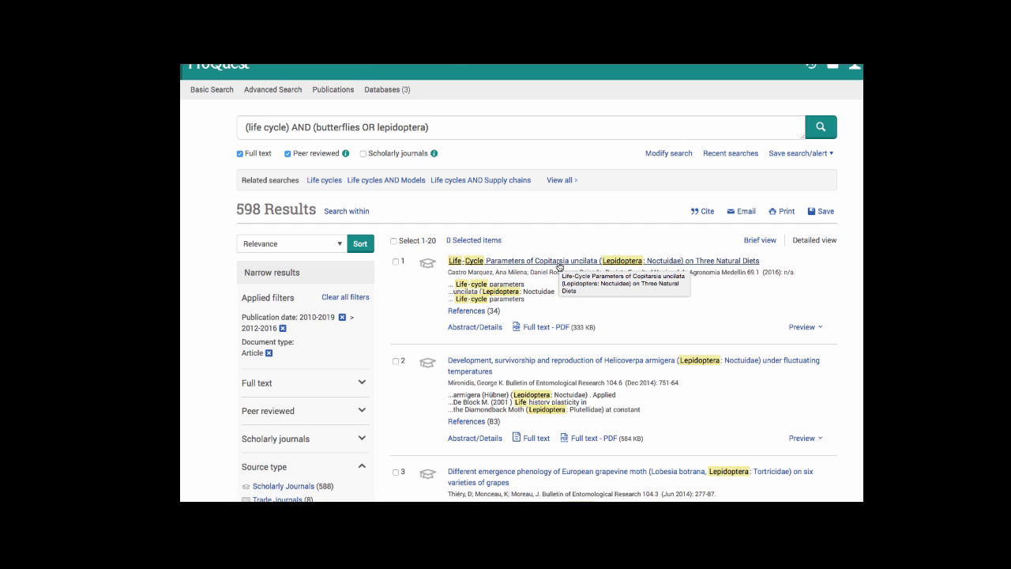
Open the first result, the Copitarsia uncilata life-cycle study, and view its Abstract/Details.
left_click(558, 263)
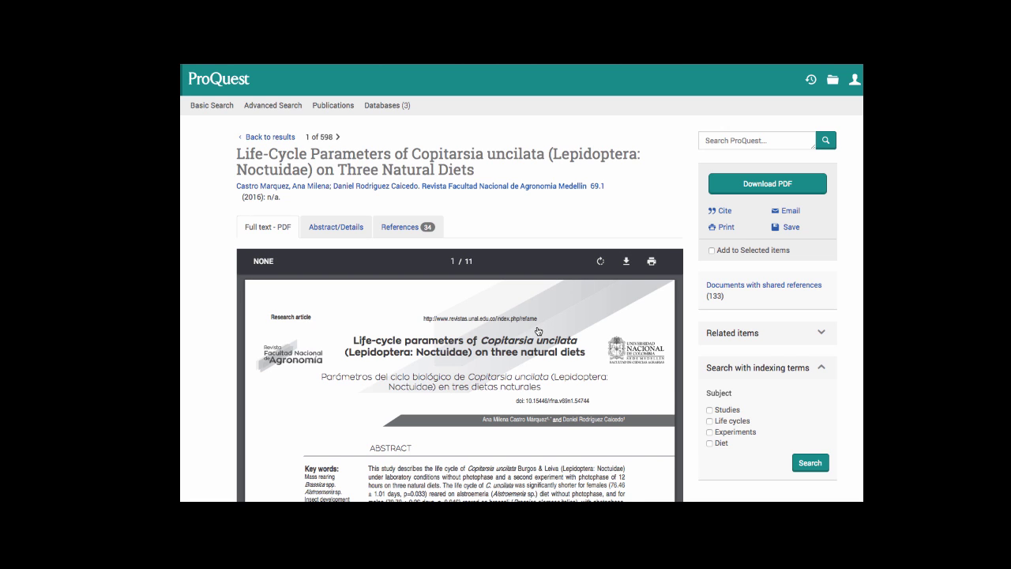
scroll(538, 331, "down", 4)
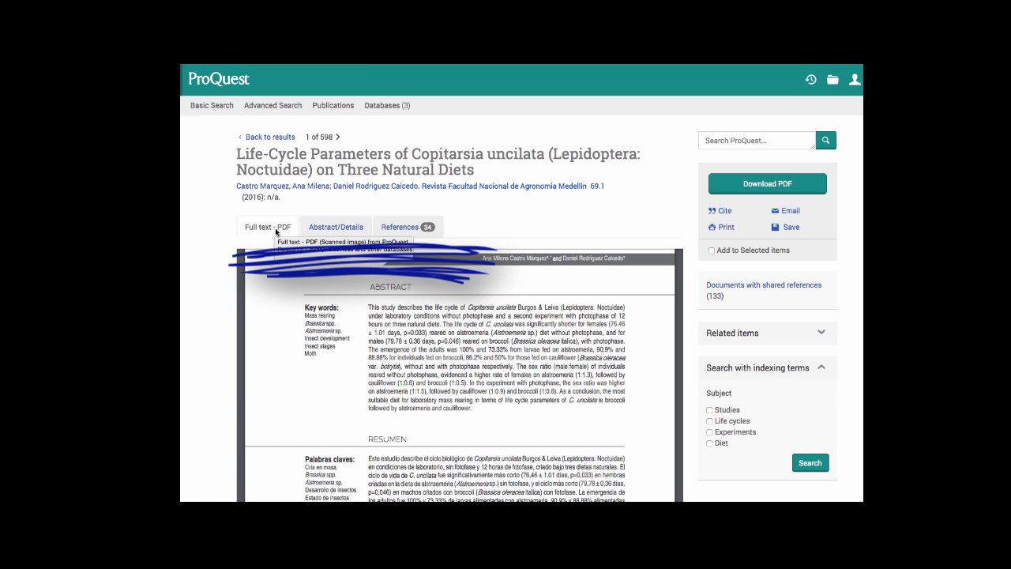
left_click(329, 229)
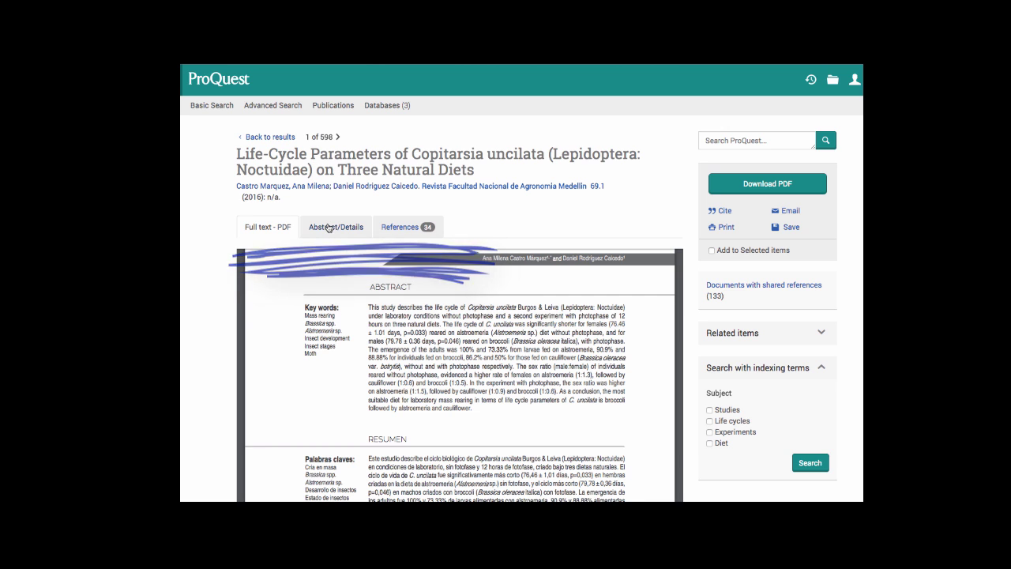
scroll(328, 227, "down", 2)
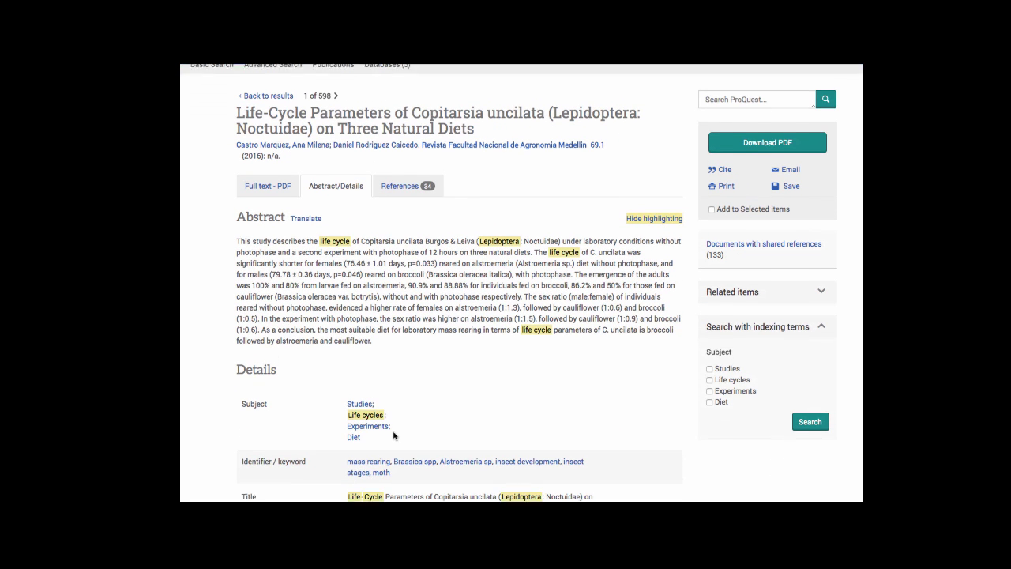
scroll(401, 393, "down", 1)
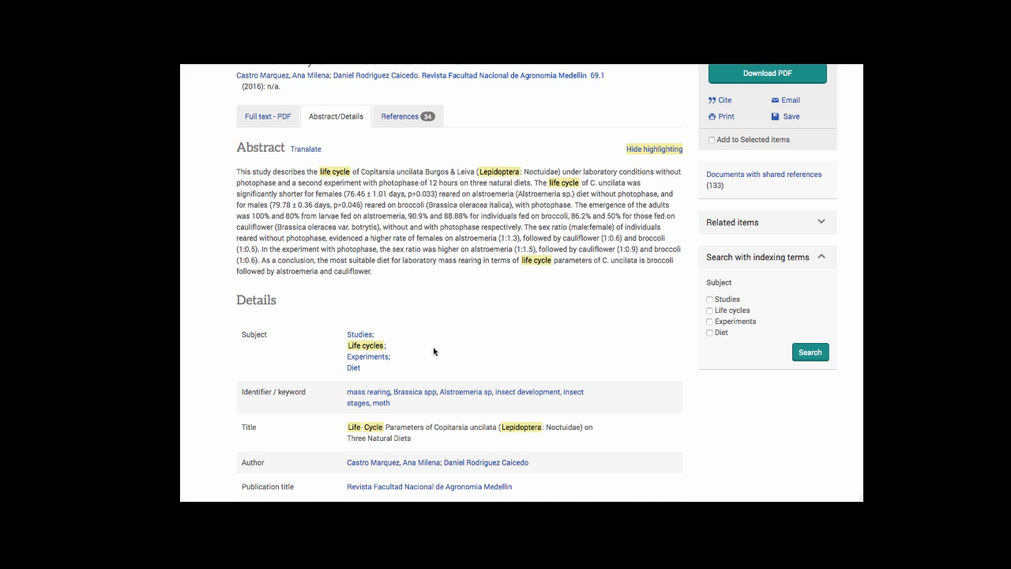
scroll(434, 351, "down", 1)
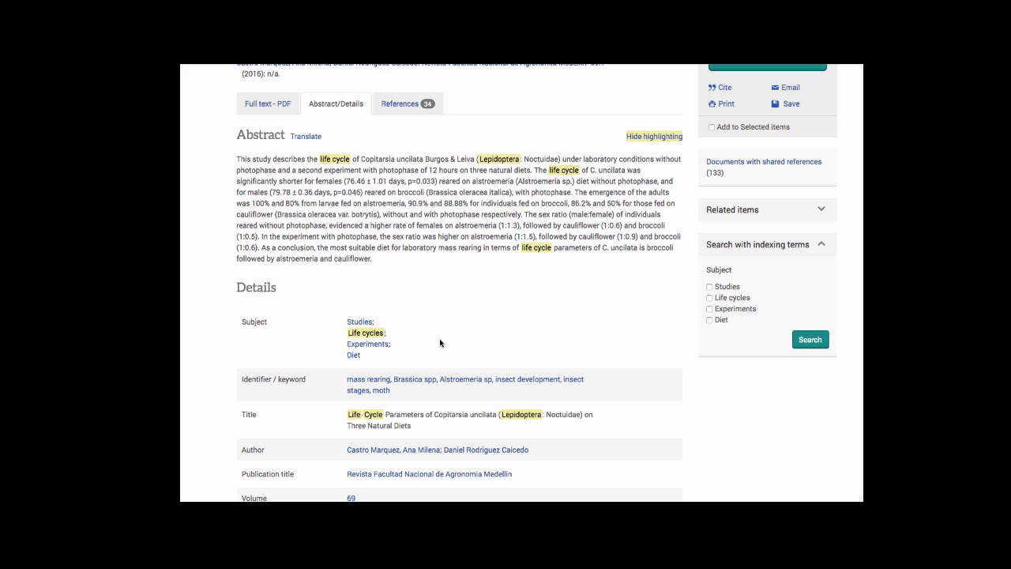
scroll(440, 343, "down", 2)
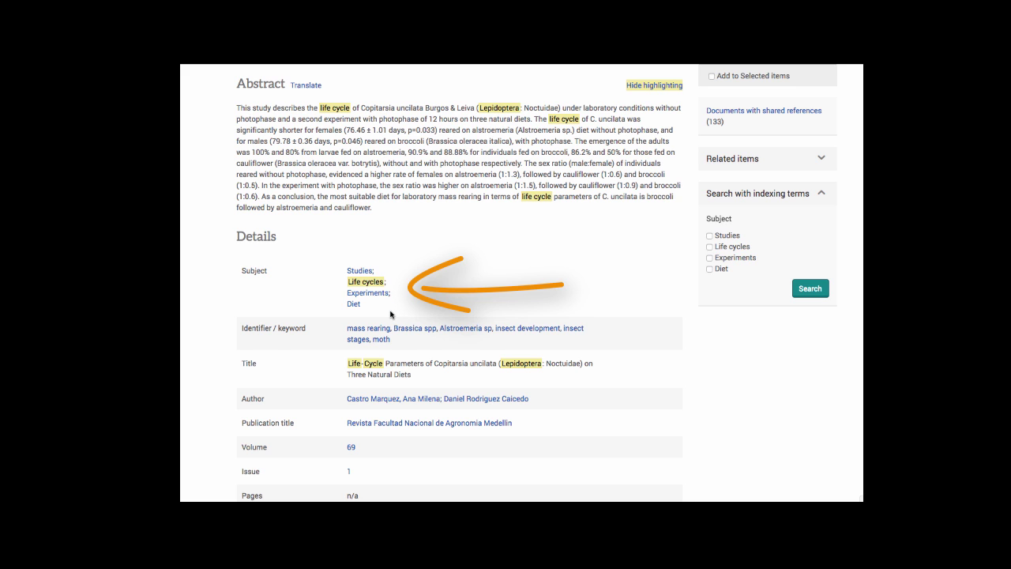
scroll(390, 314, "down", 2)
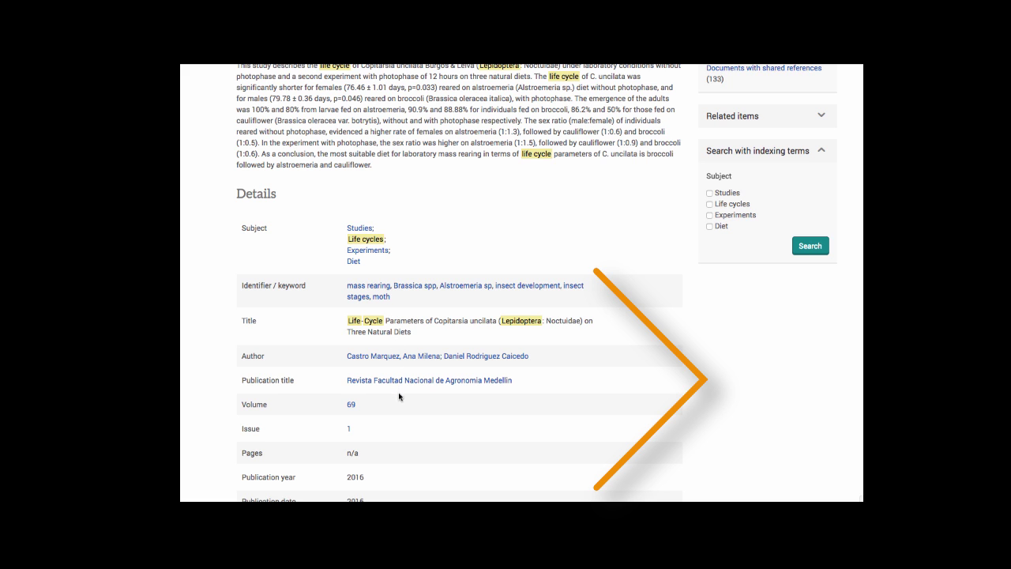
scroll(399, 403, "down", 1)
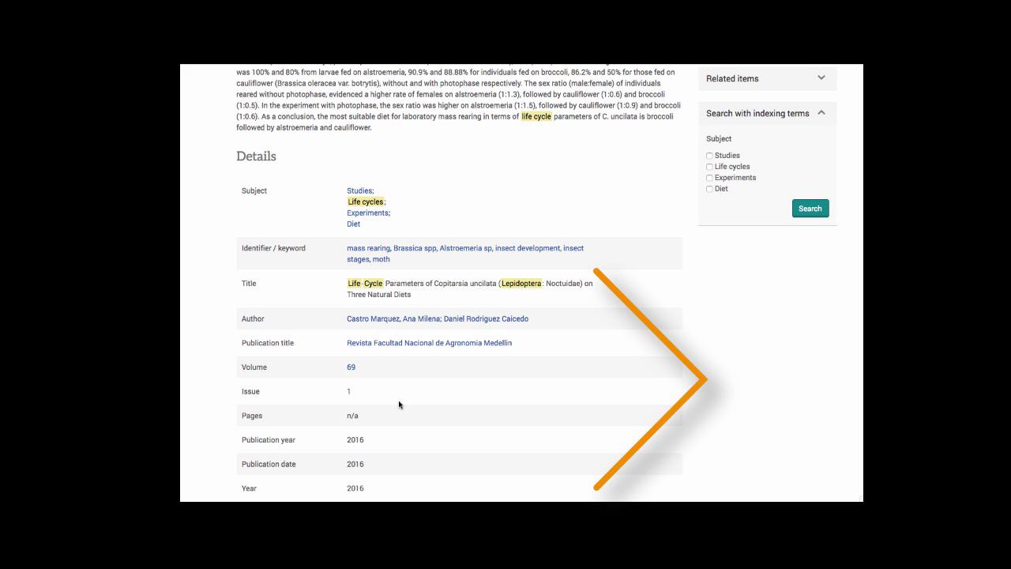
scroll(399, 404, "up", 3)
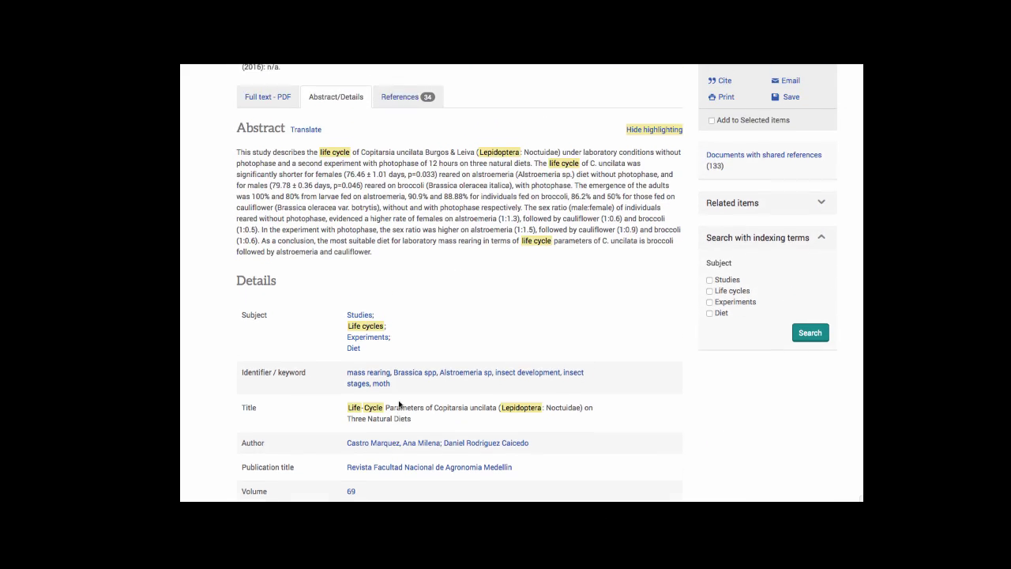
scroll(399, 404, "up", 3)
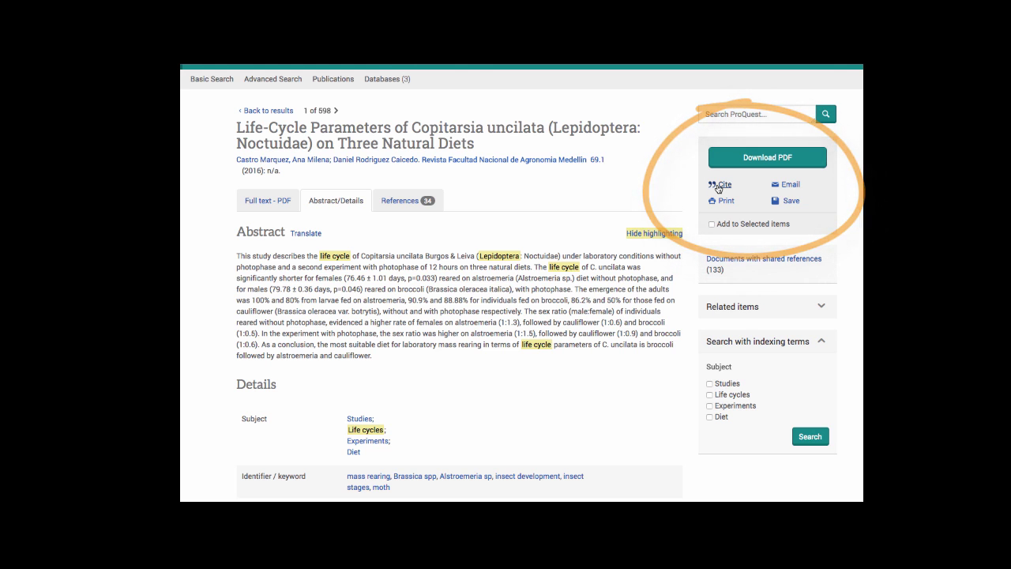
left_click(719, 186)
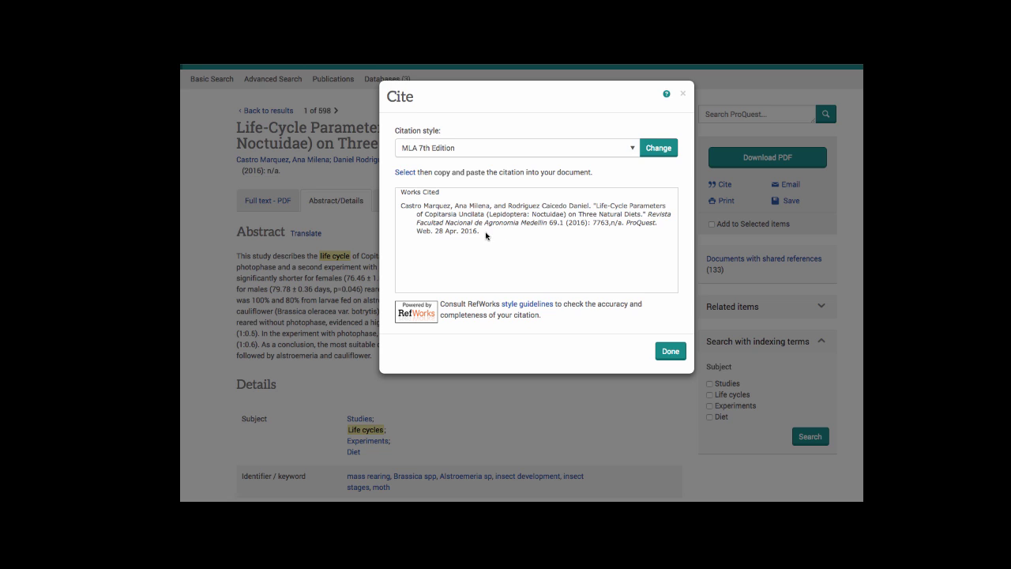
left_click_drag(481, 232, 397, 205)
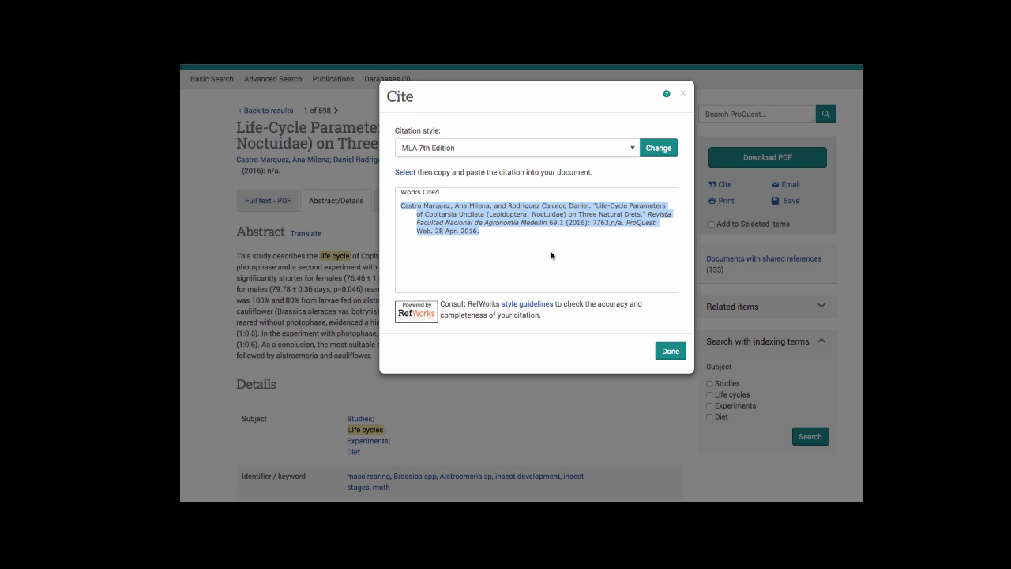
left_click(670, 352)
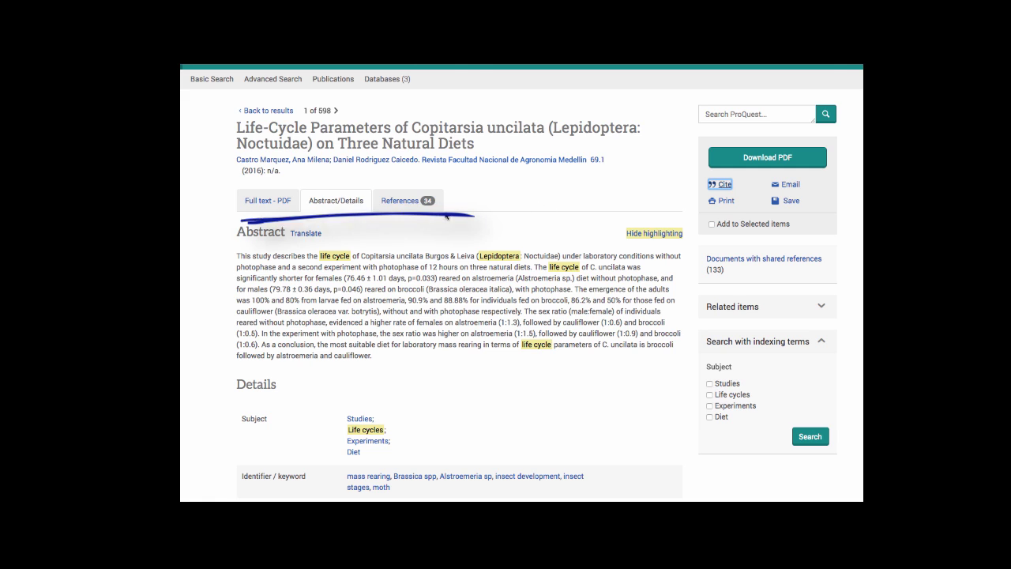
Show the Copitarsia uncilata article's References tab with its 34 cited works.
left_click(401, 203)
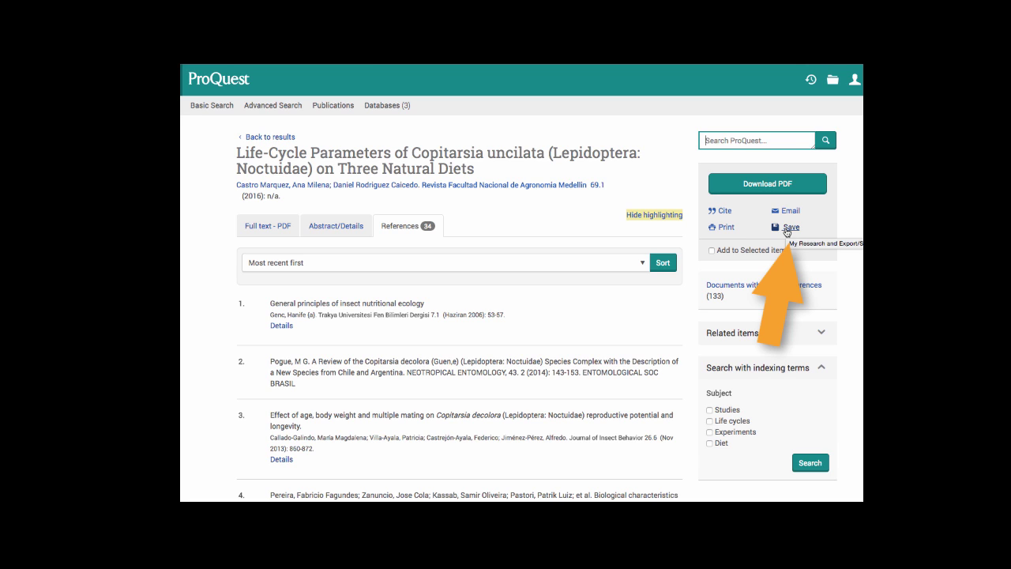
Return to the 598 results and tick results 1 through 5 as selected items.
left_click(285, 137)
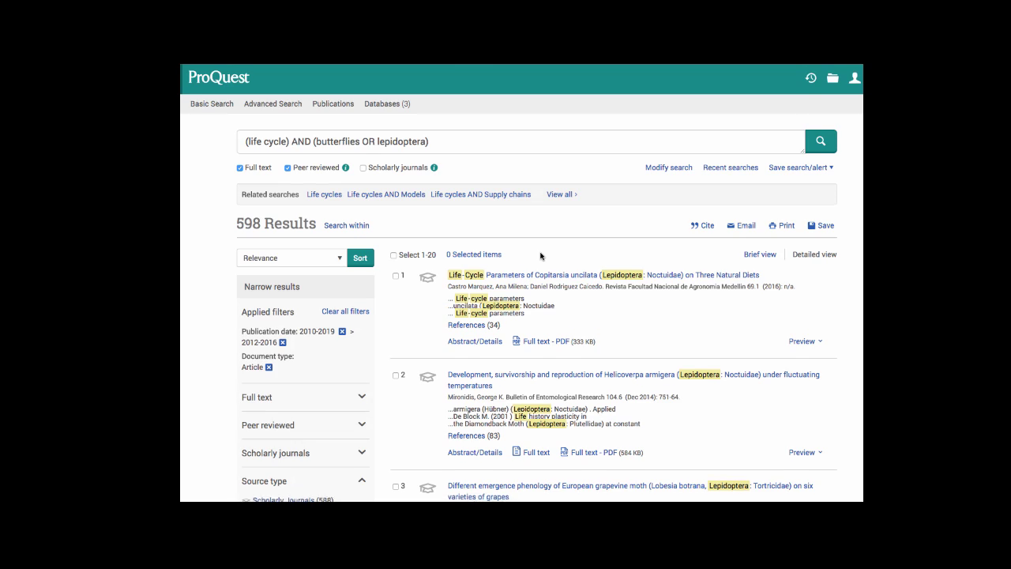
scroll(541, 256, "down", 3)
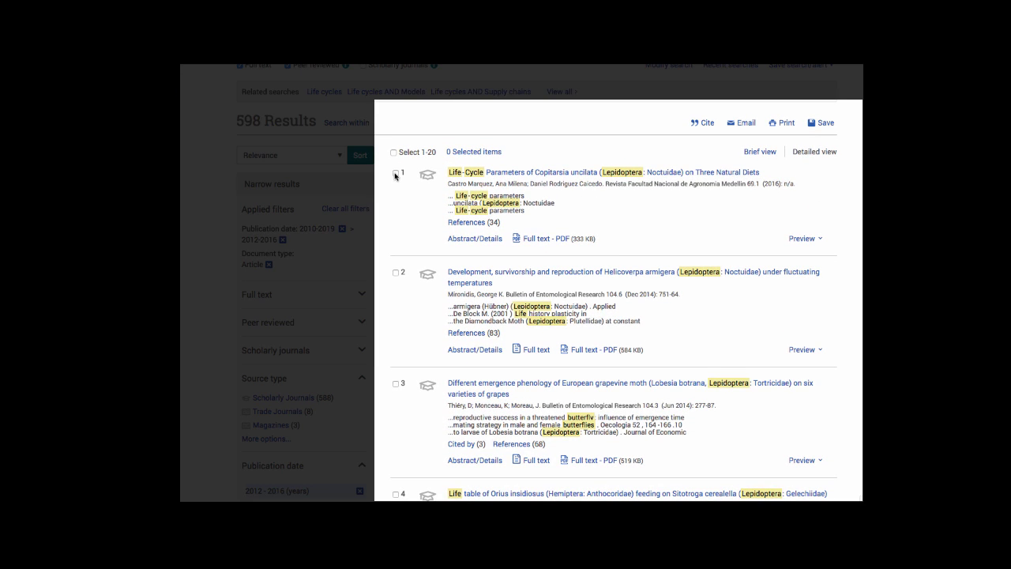
left_click(396, 172)
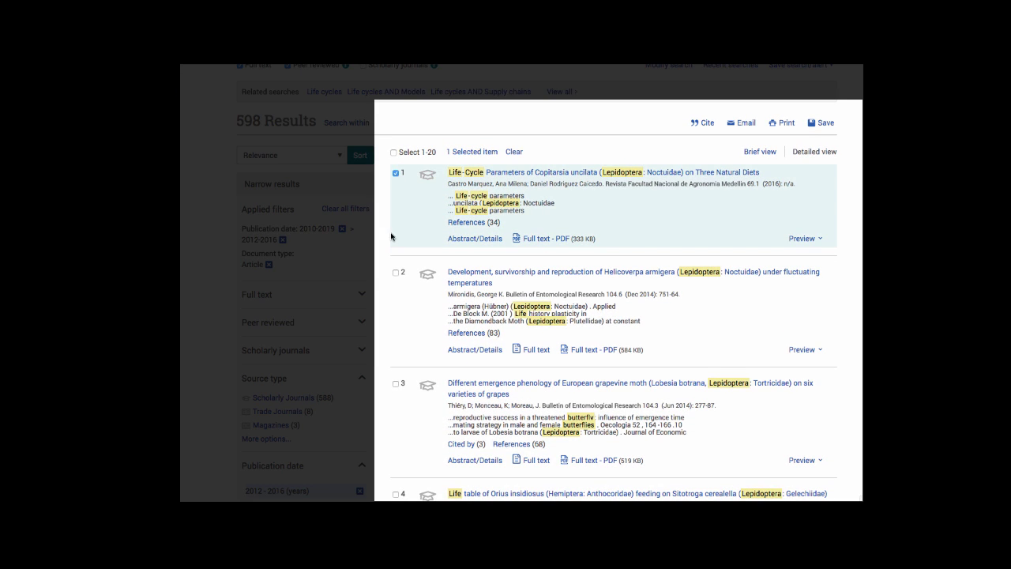
left_click(396, 273)
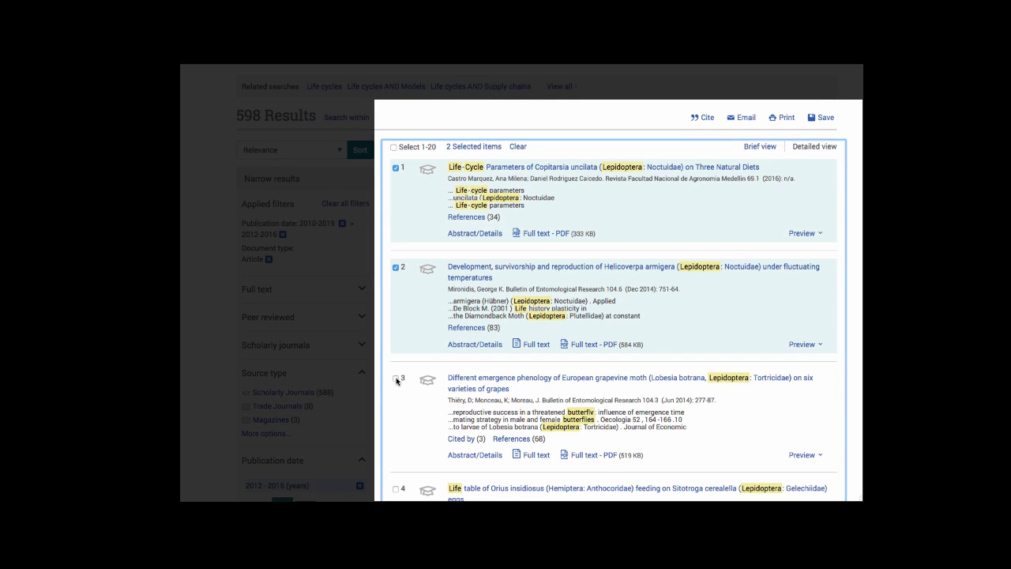
left_click(395, 380)
scroll(397, 403, "down", 3)
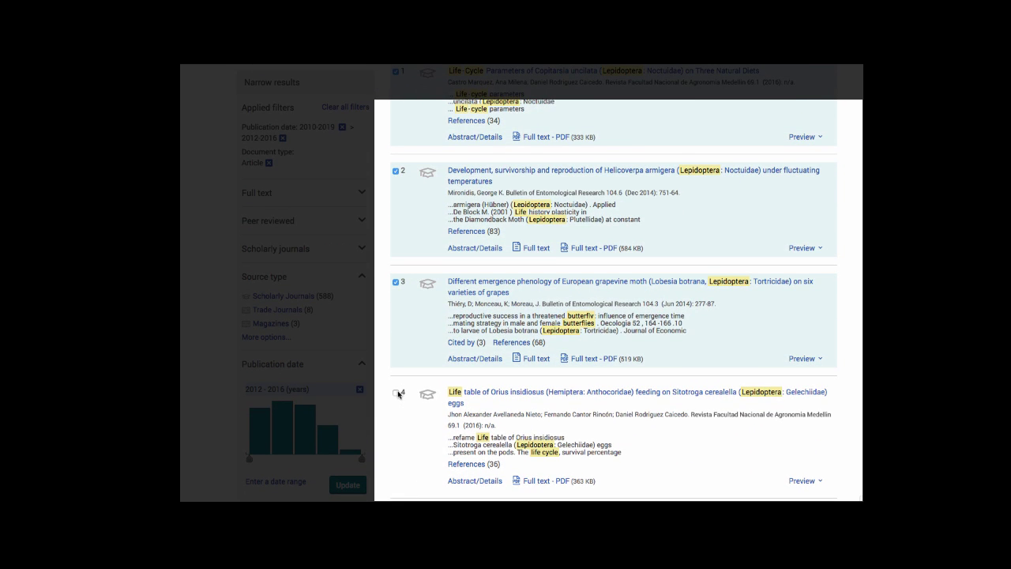
left_click(396, 393)
scroll(397, 395, "down", 1)
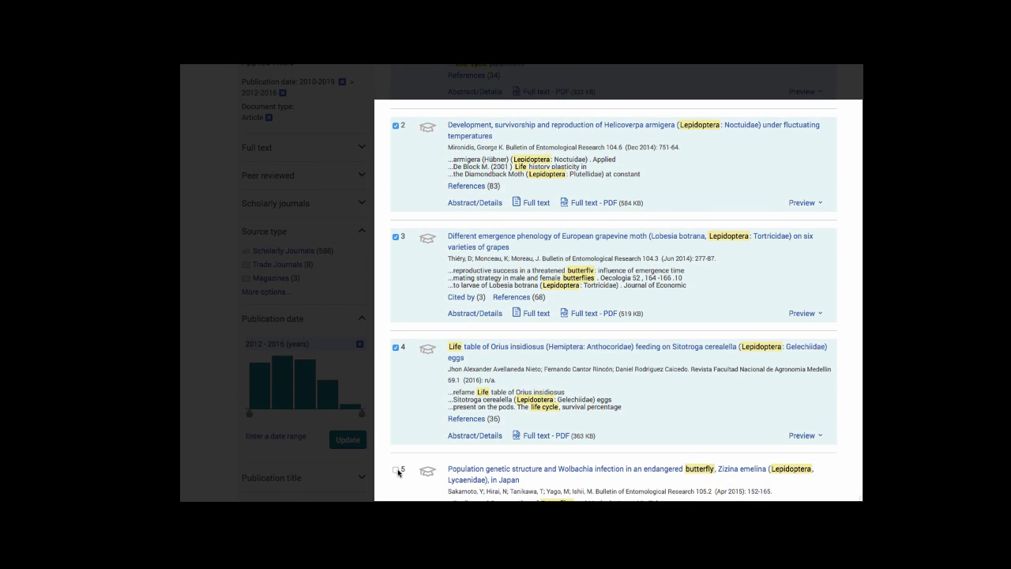
left_click(396, 470)
scroll(770, 222, "up", 6)
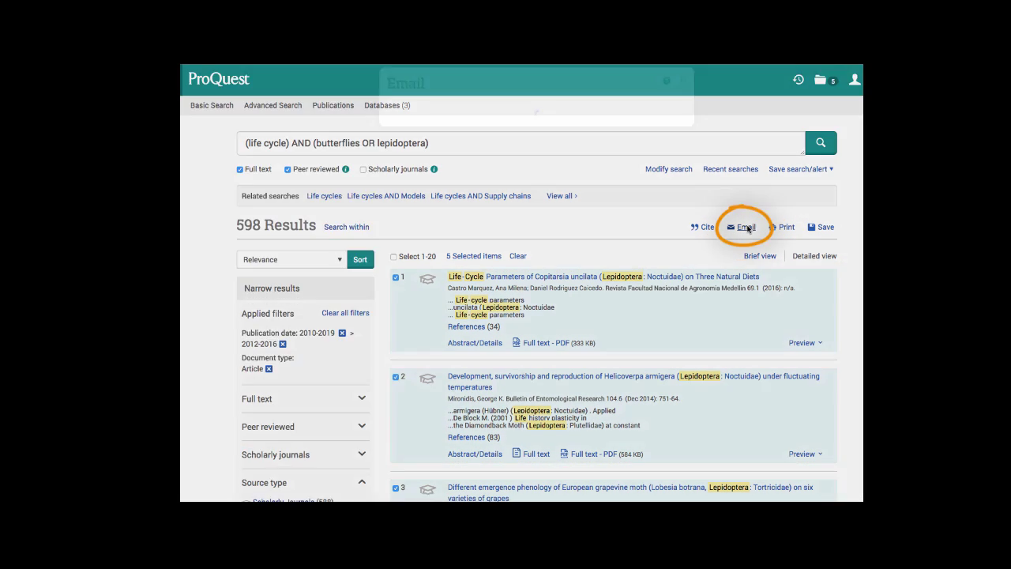
Email the five selected articles, filling in the recipient's e-mail address and sender's name.
left_click(748, 228)
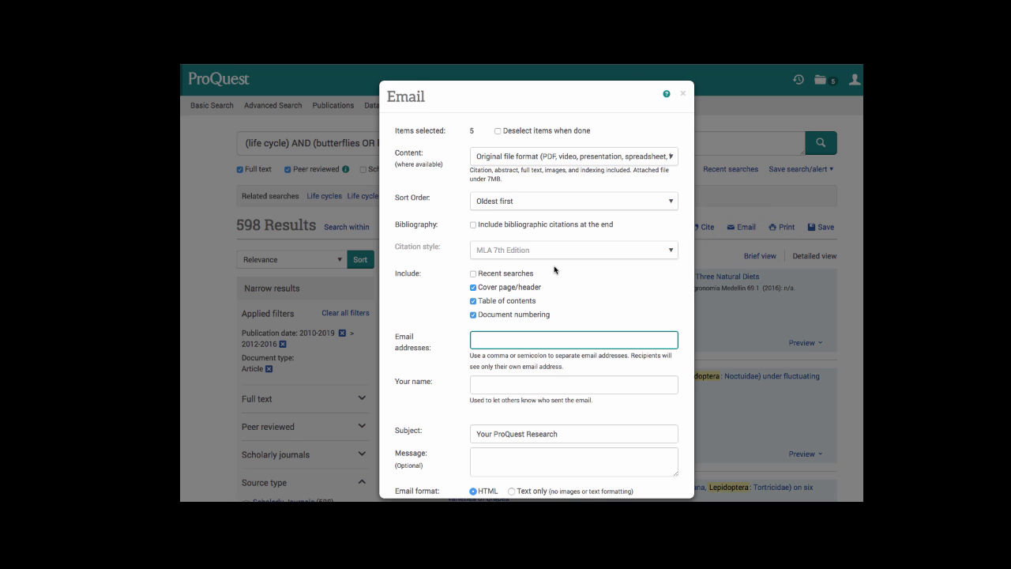
scroll(555, 269, "down", 2)
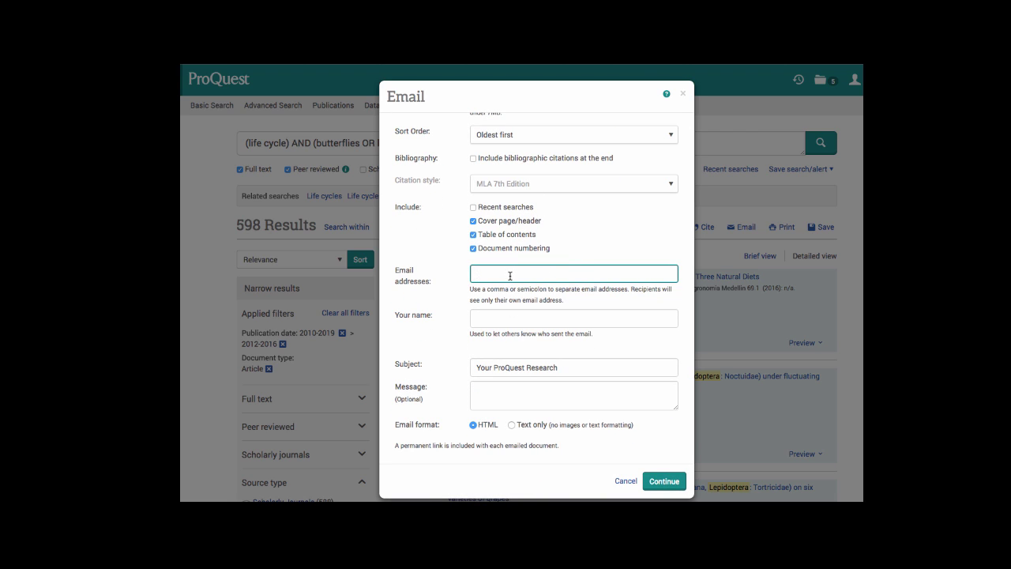
left_click(495, 316)
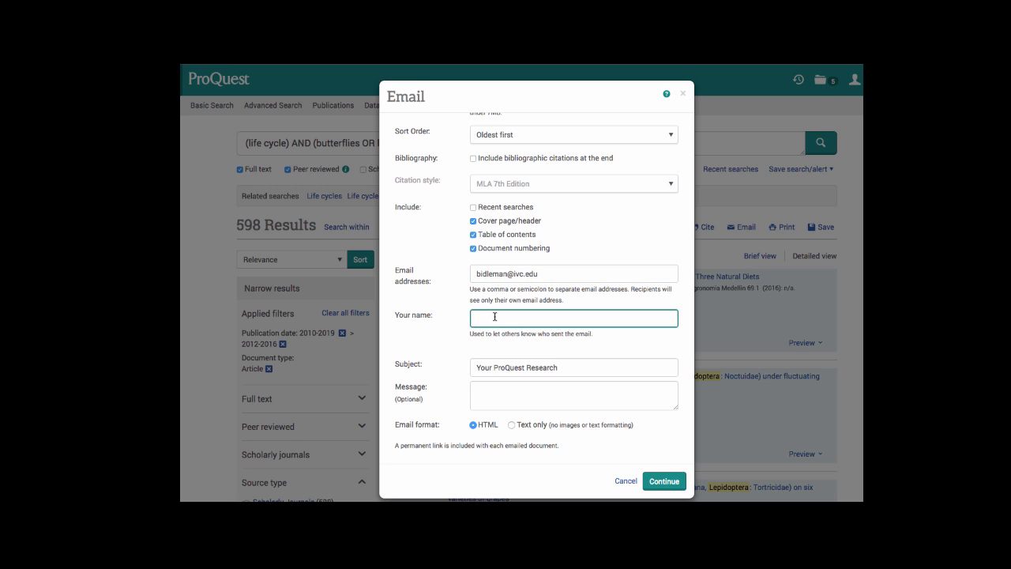
type("Brandee")
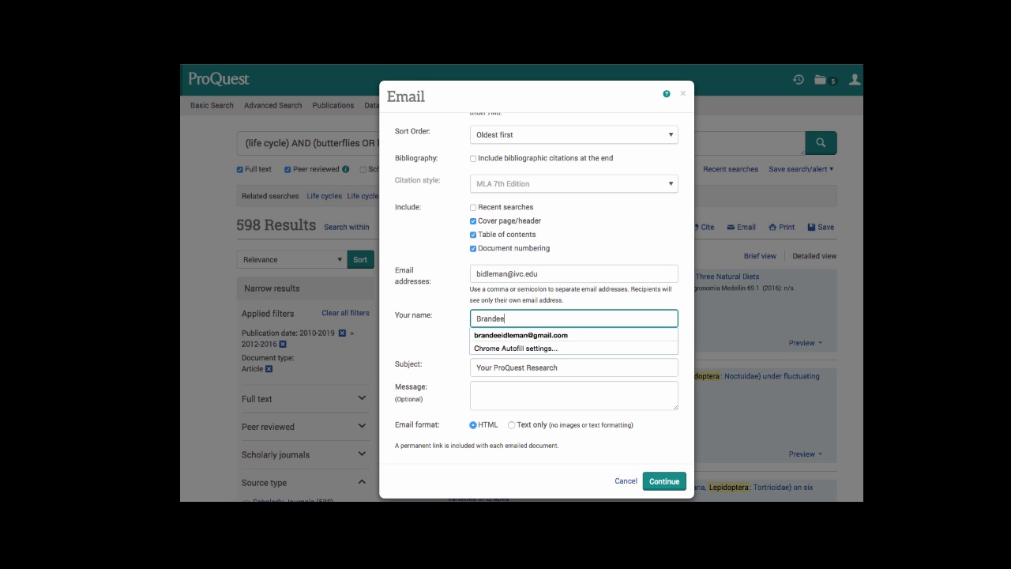
left_click(444, 337)
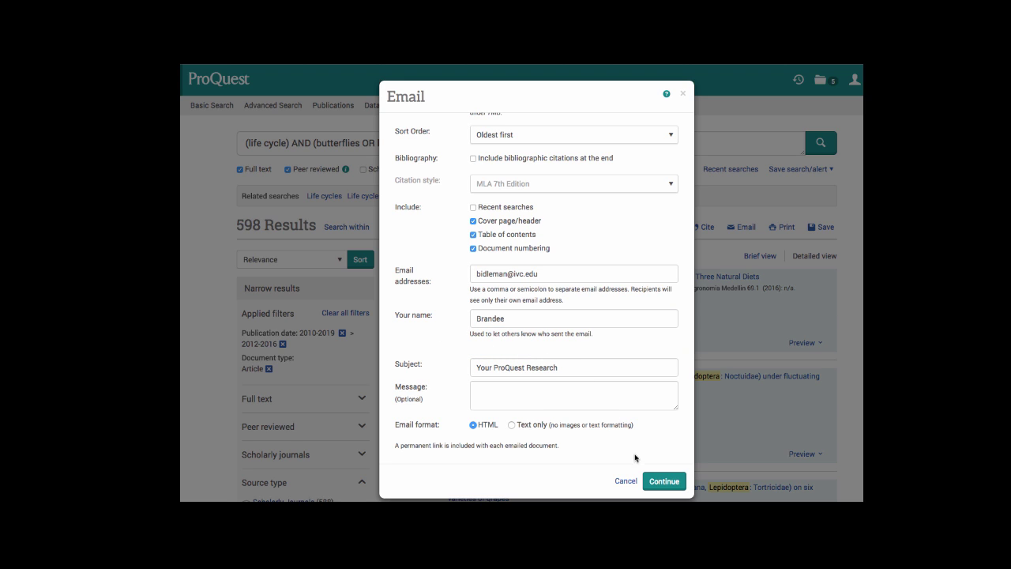
left_click(655, 482)
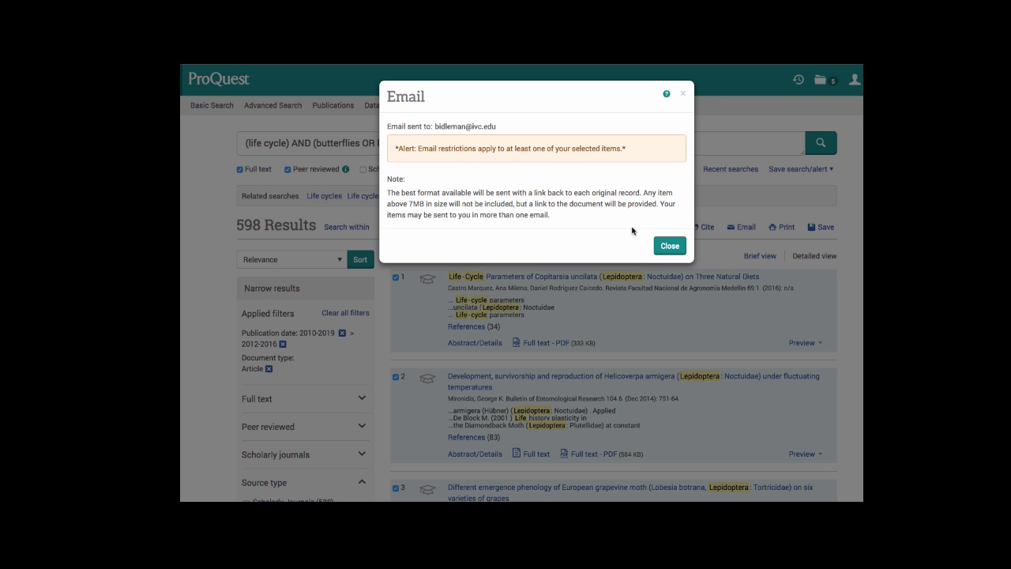
Dismiss the email confirmation and browse the five articles in the Selected items folder.
left_click(670, 246)
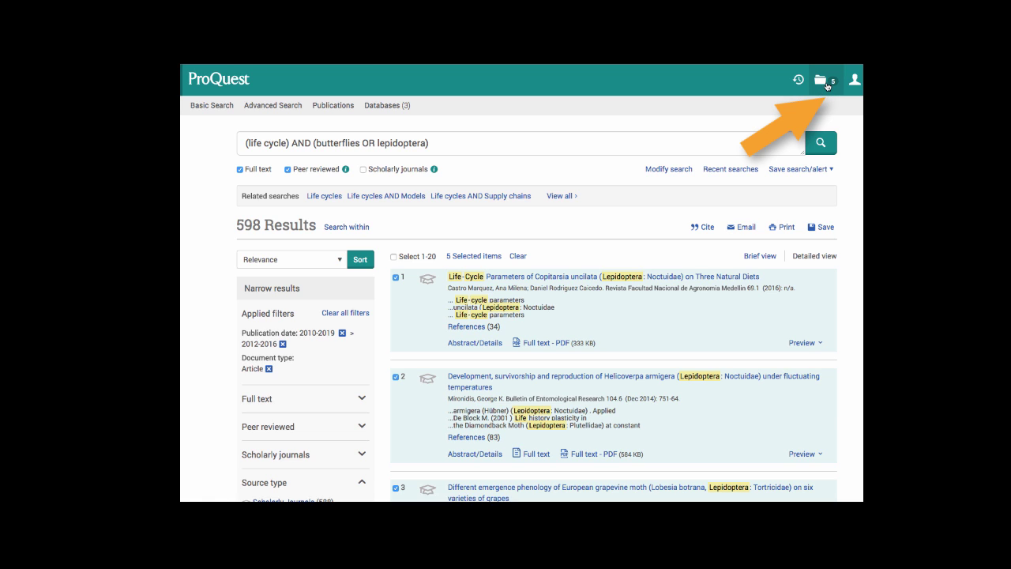
left_click(827, 87)
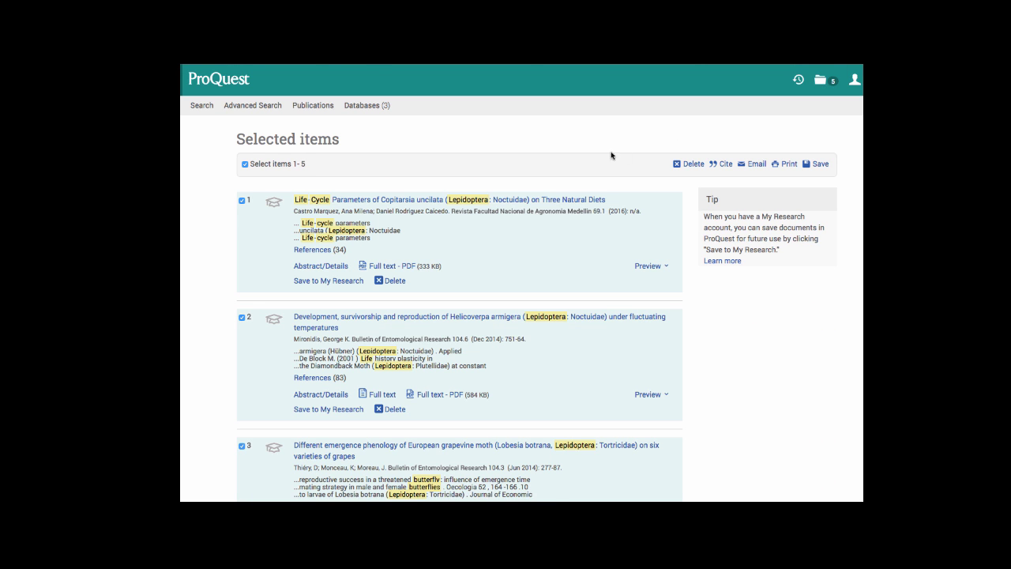
scroll(523, 257, "down", 5)
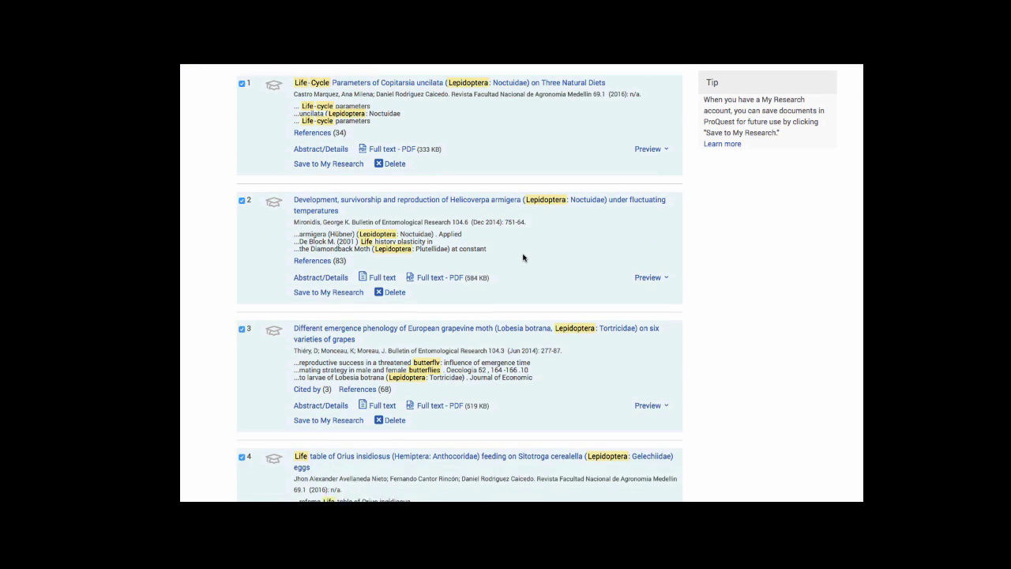
scroll(522, 257, "down", 1)
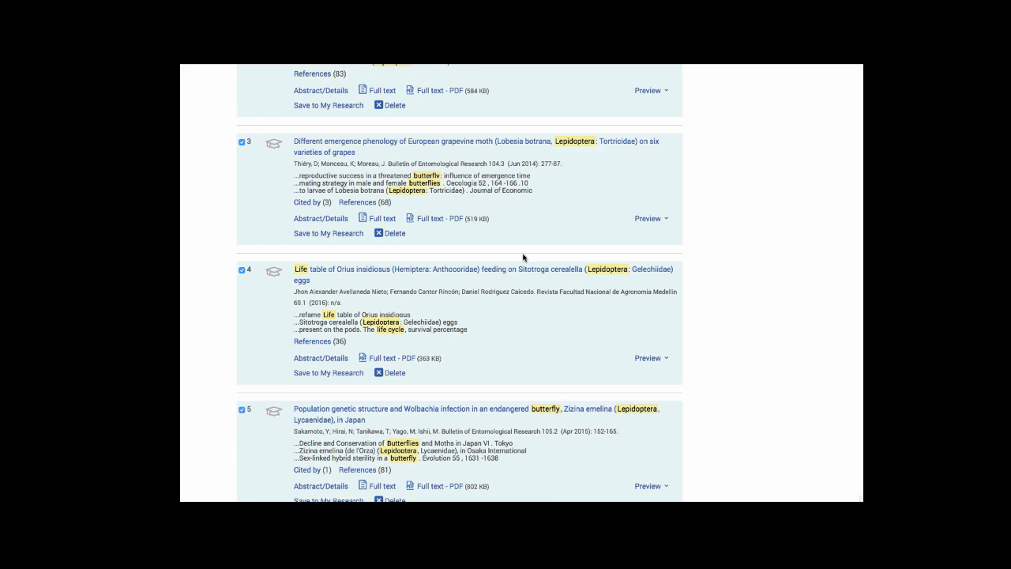
scroll(522, 258, "up", 6)
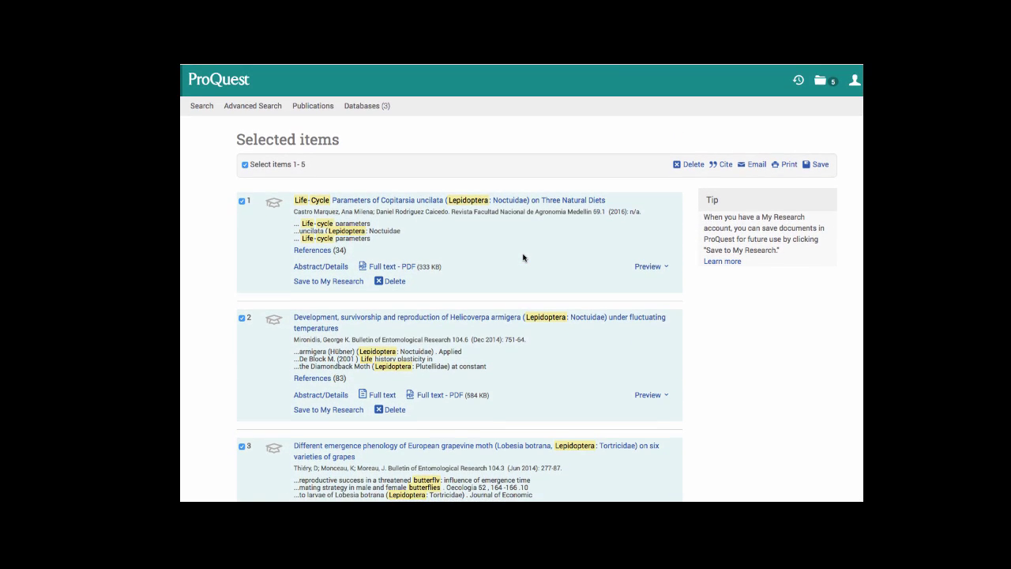